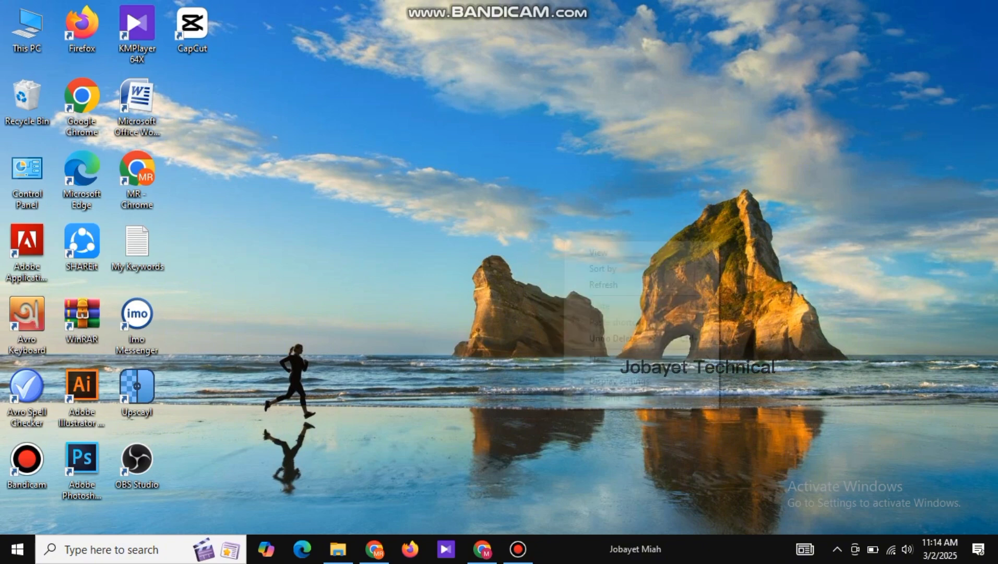
right_click(562, 241)
right_click(564, 252)
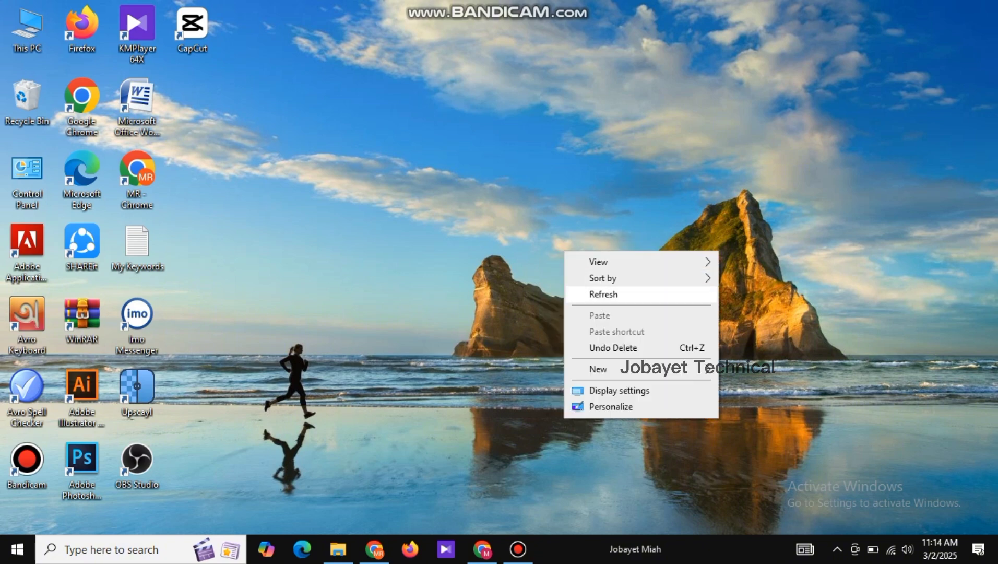
click(603, 294)
right_click(583, 270)
click(622, 313)
right_click(575, 259)
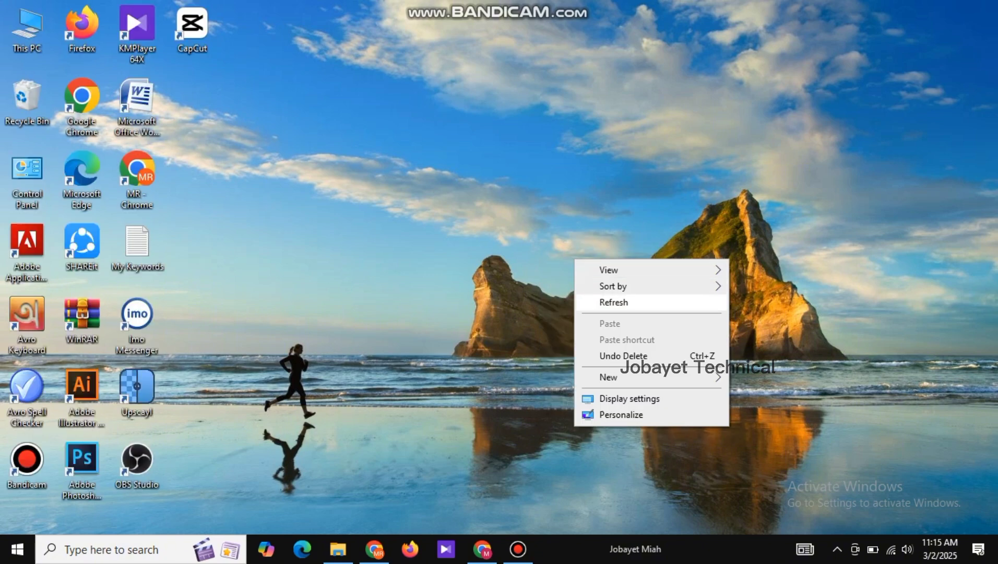
click(613, 301)
right_click(550, 227)
click(590, 269)
right_click(553, 223)
click(589, 266)
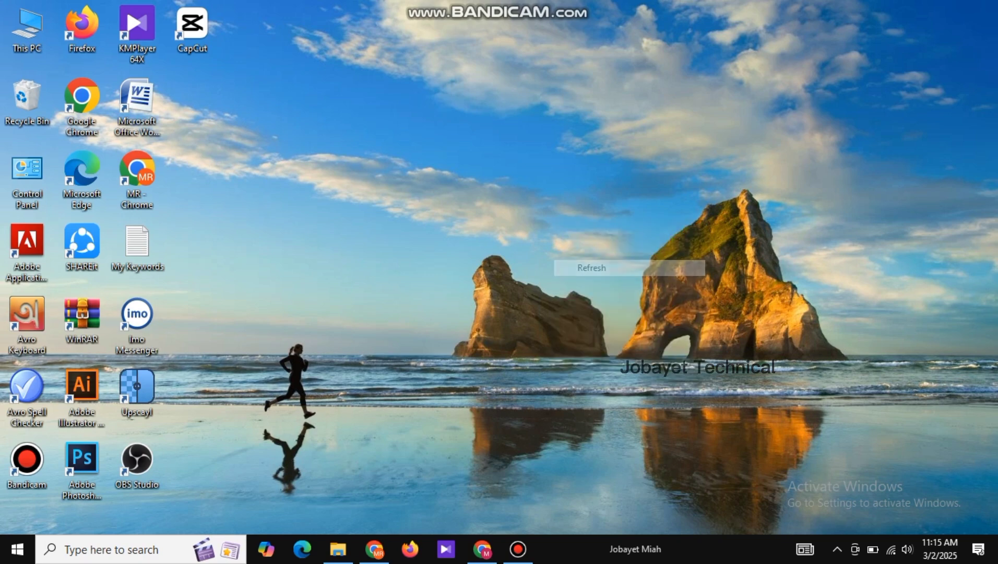
Step: Switch to Chrome and look over the open Recraft project and the Ideogram explore page
click(375, 549)
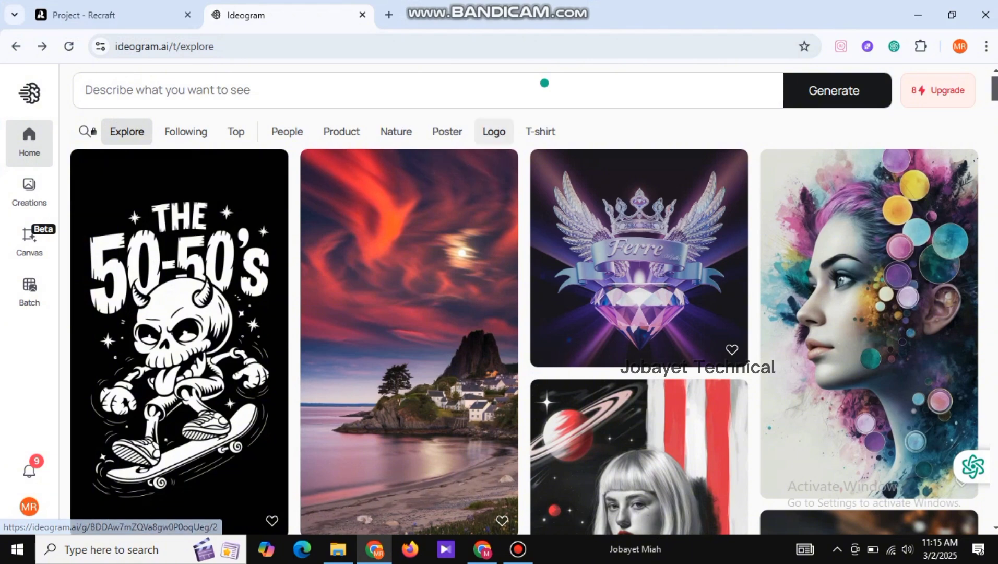
click(114, 15)
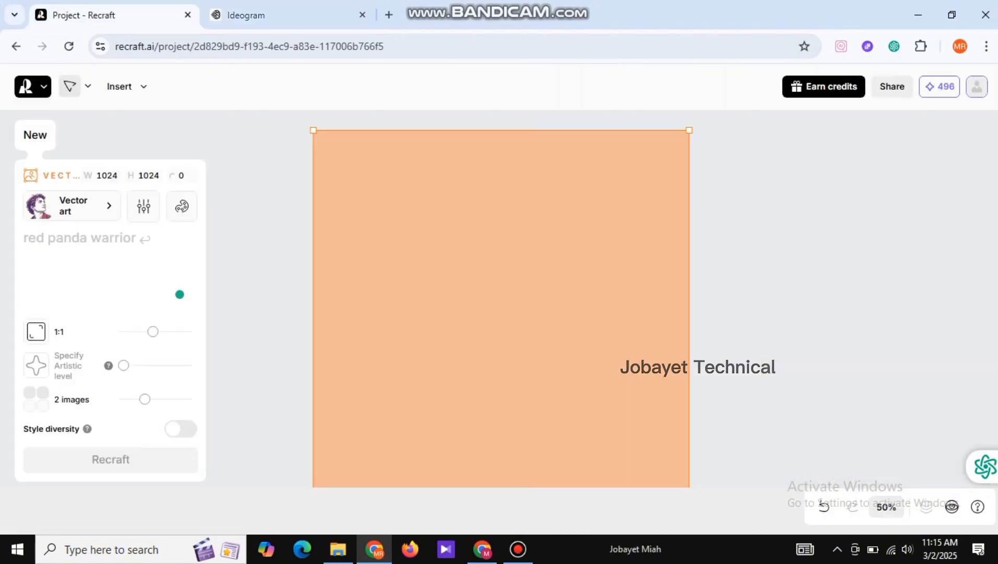
click(287, 14)
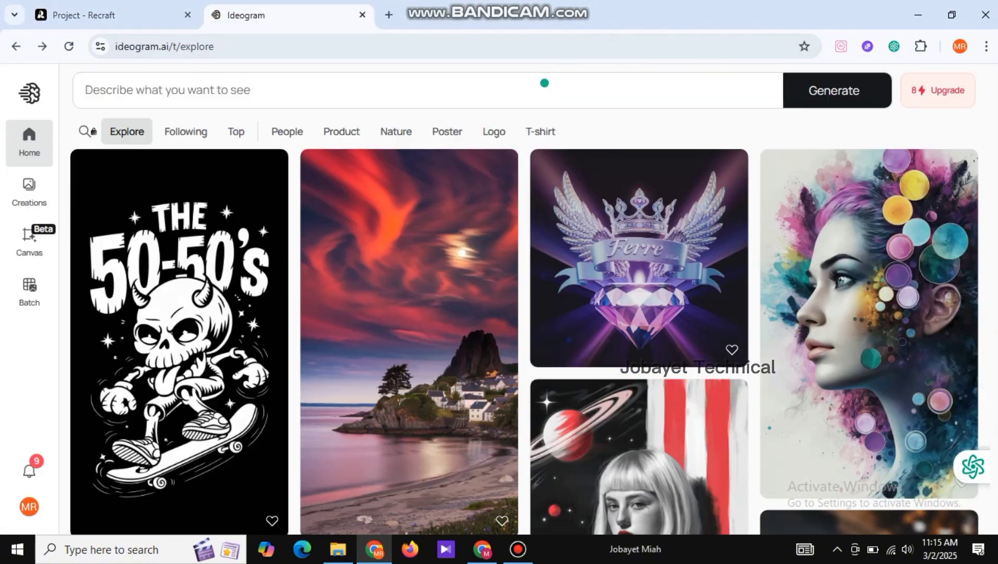
click(114, 15)
click(288, 15)
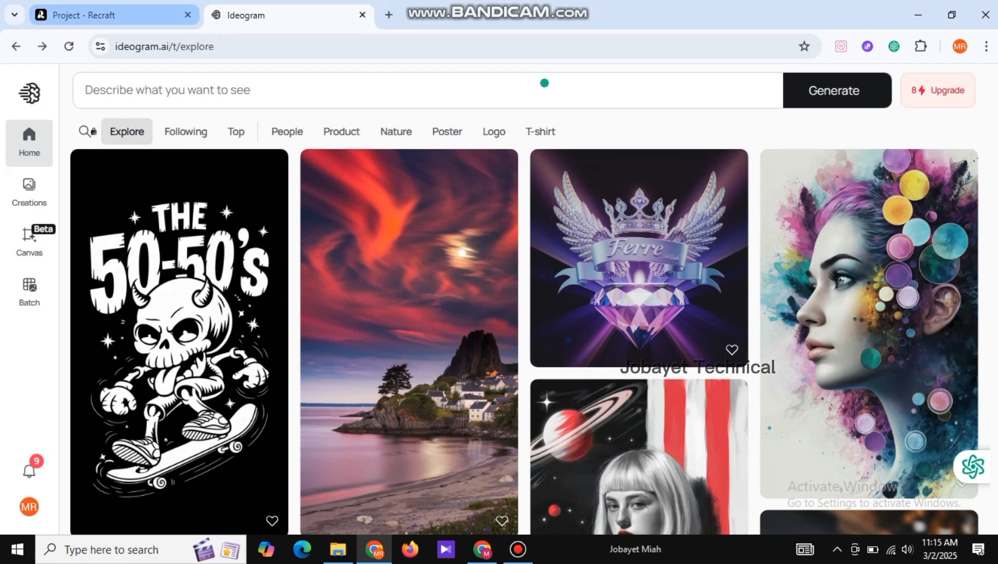
click(115, 14)
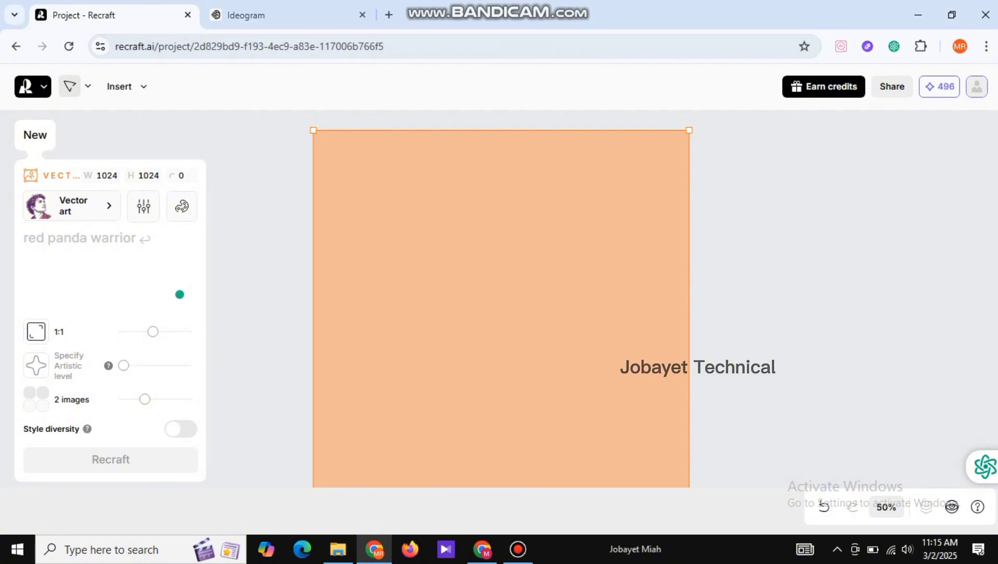
Step: In Ideogram, paste the copied 'Tropical Summer' typography t-shirt prompt and generate images from it in the Design style
click(282, 15)
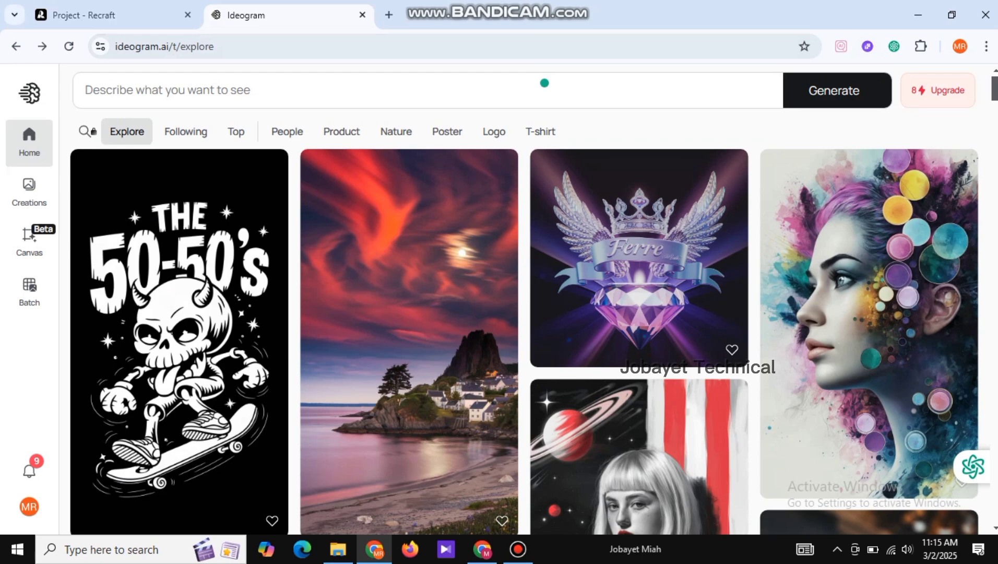
right_click(252, 95)
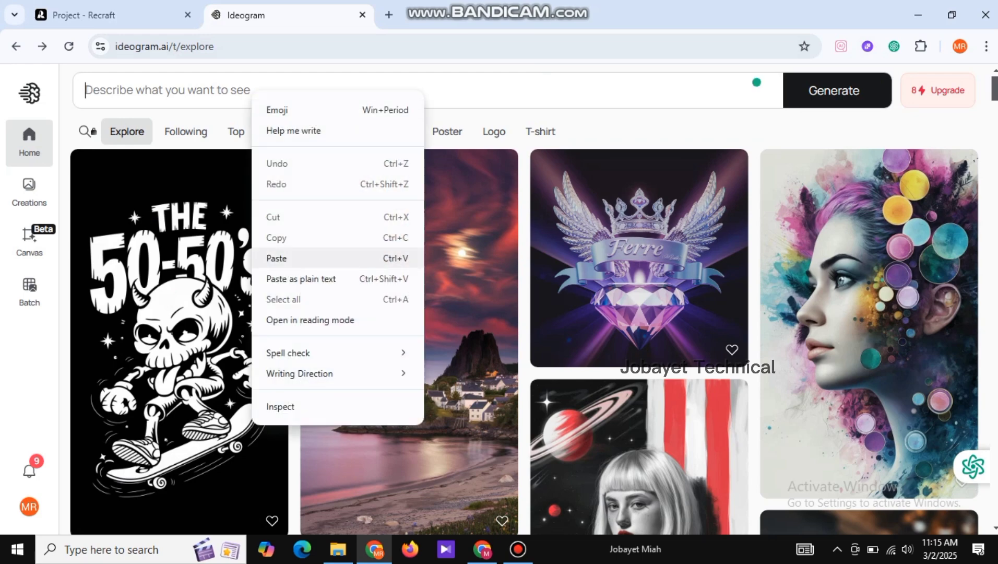
click(267, 258)
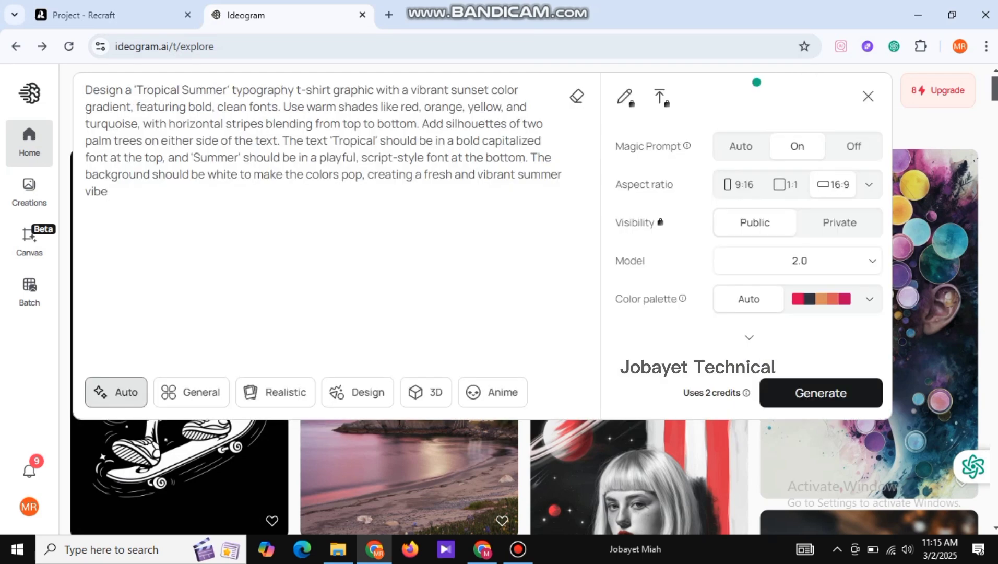
click(357, 392)
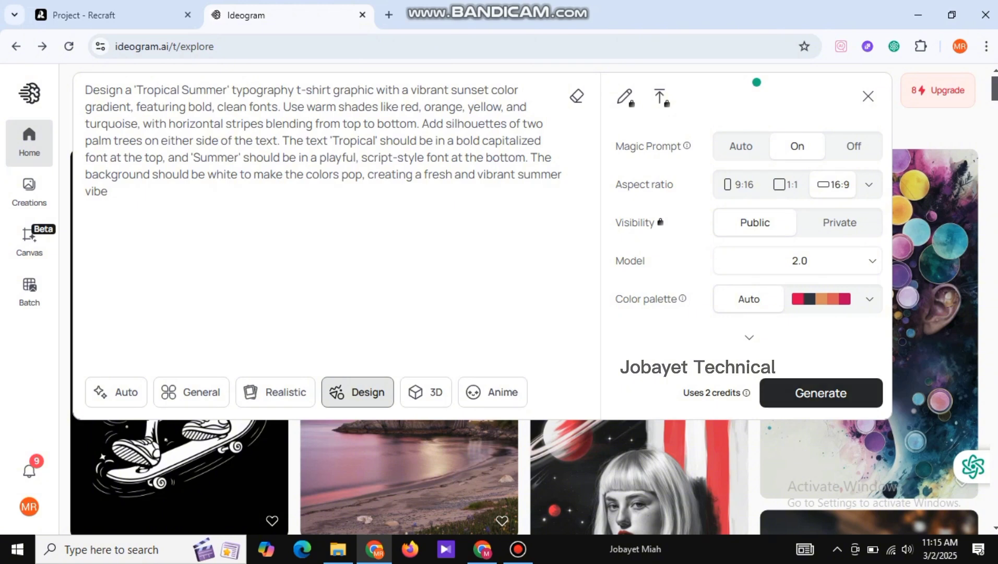
click(821, 393)
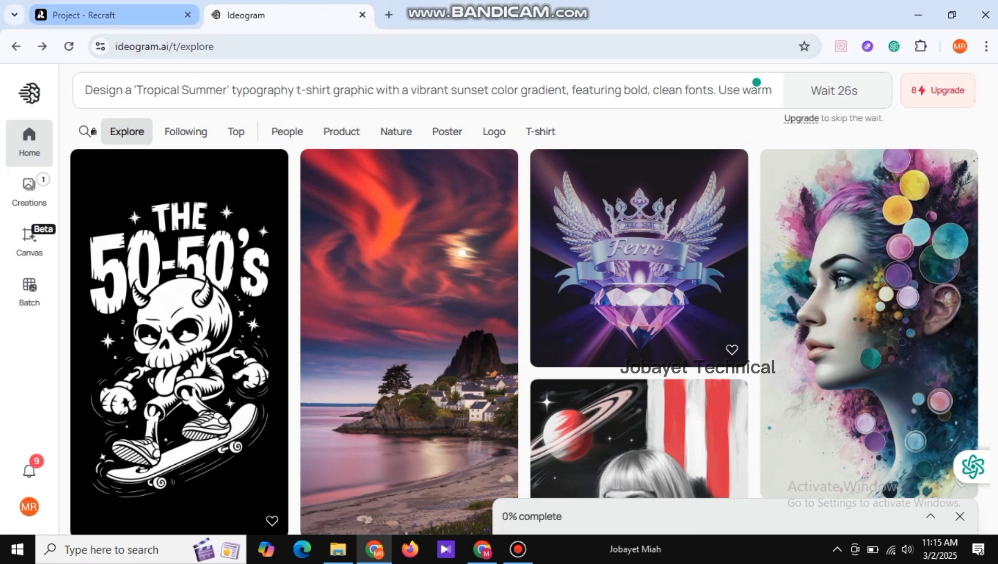
Step: In the Recraft project, paste the same 'Tropical Summer' t-shirt prompt and generate the Vector art images
click(111, 15)
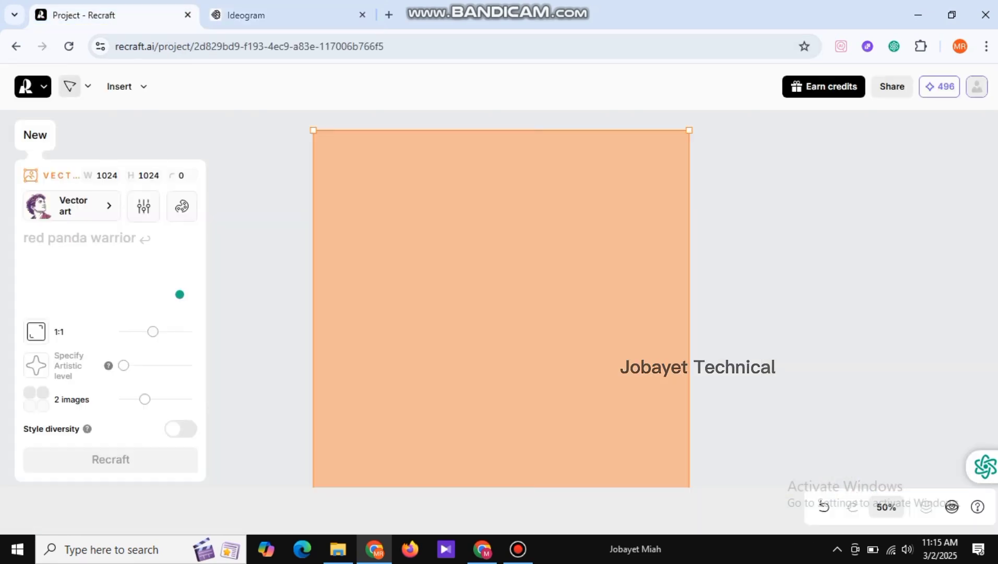
right_click(83, 239)
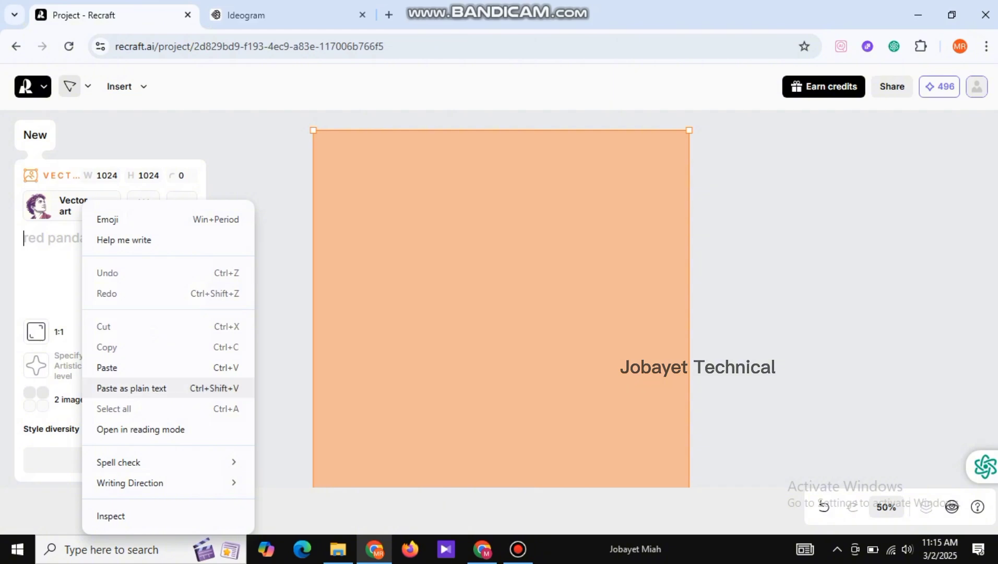
click(107, 368)
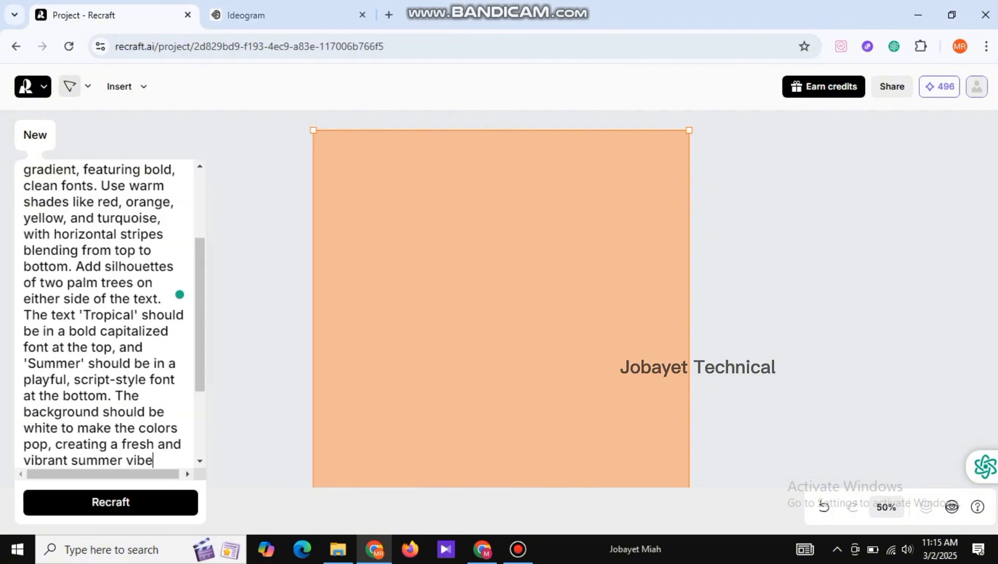
scroll(180, 295, down, 1)
scroll(180, 294, up, 4)
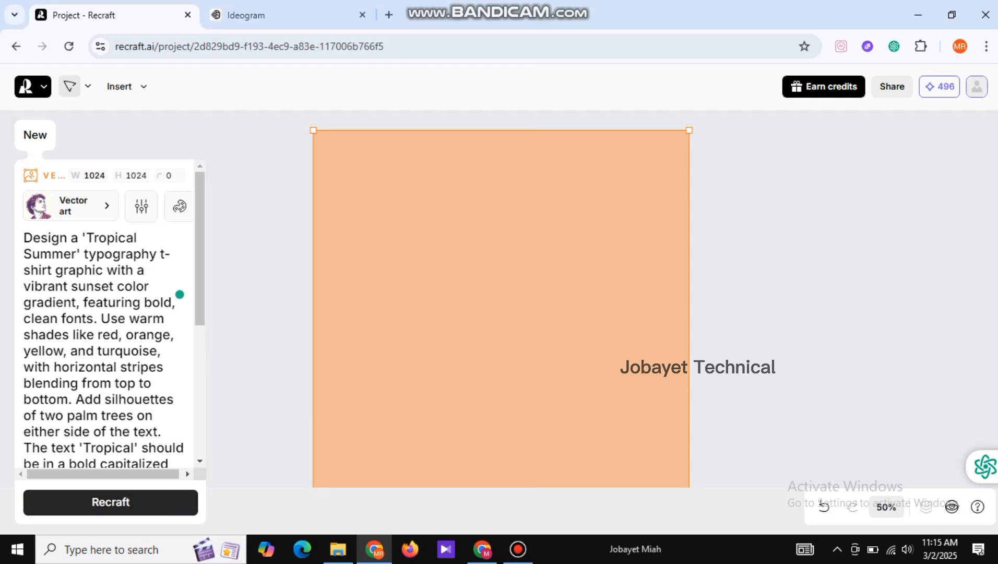
click(111, 502)
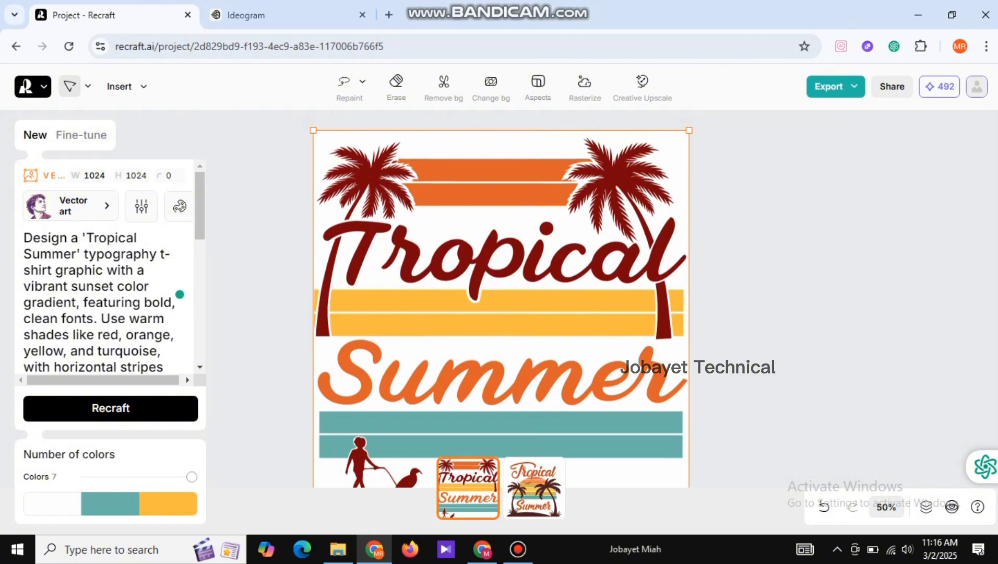
Step: Compare the two generated Recraft designs at full height, ending on the one with the striped sunset and palm trees
click(533, 487)
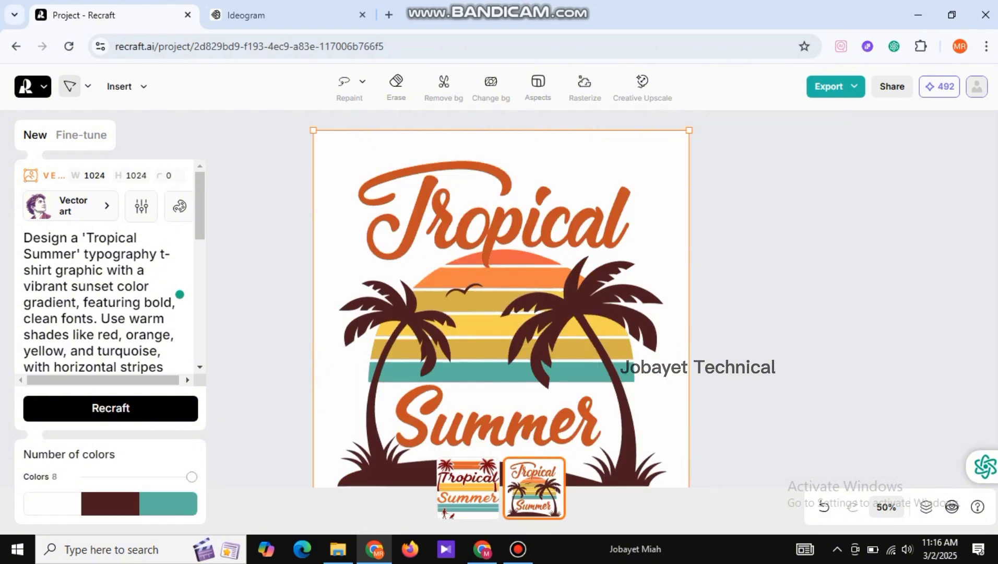
click(467, 488)
click(533, 488)
scroll(501, 299, down, 1)
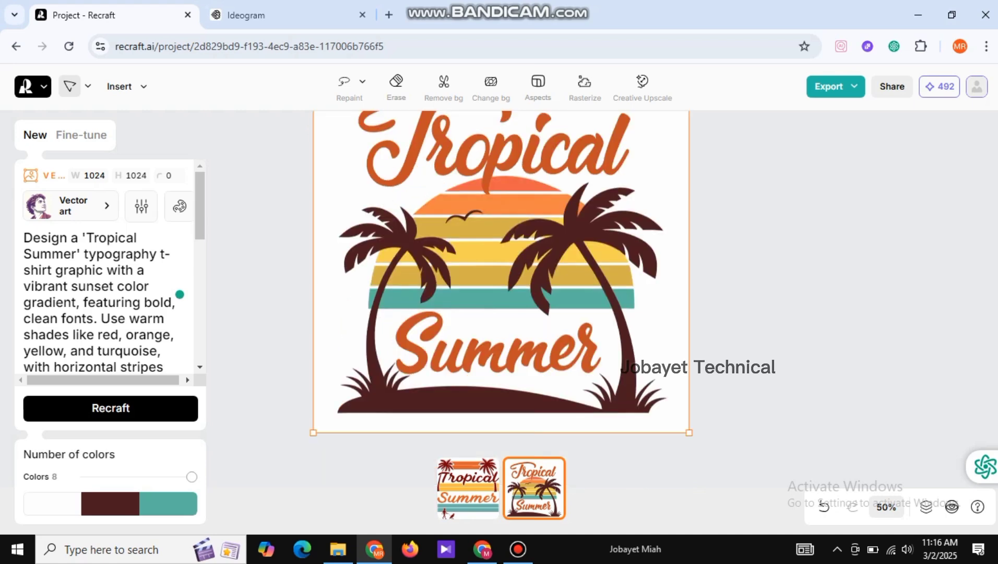
scroll(501, 299, up, 1)
scroll(501, 298, down, 1)
scroll(501, 299, up, 1)
click(468, 488)
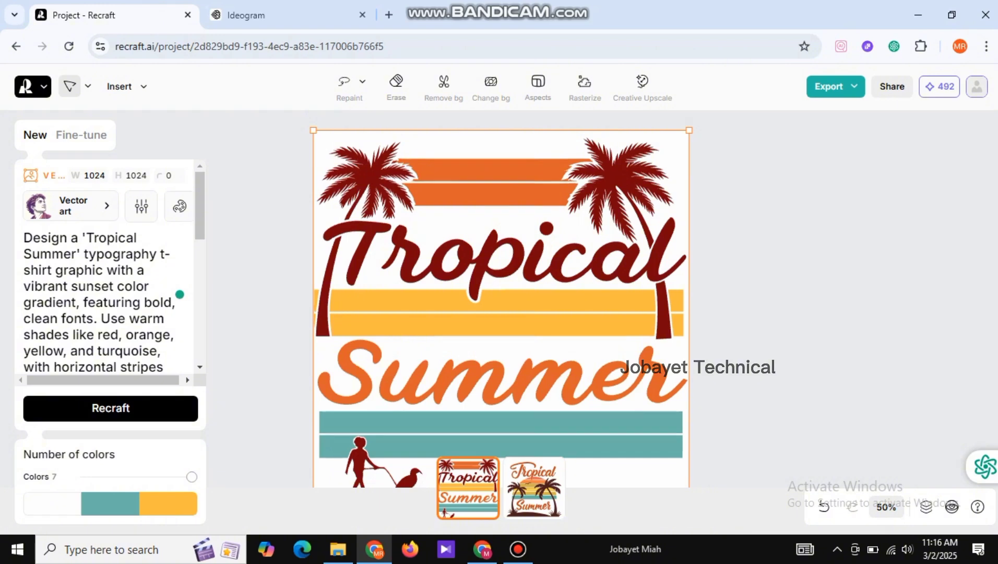
click(534, 488)
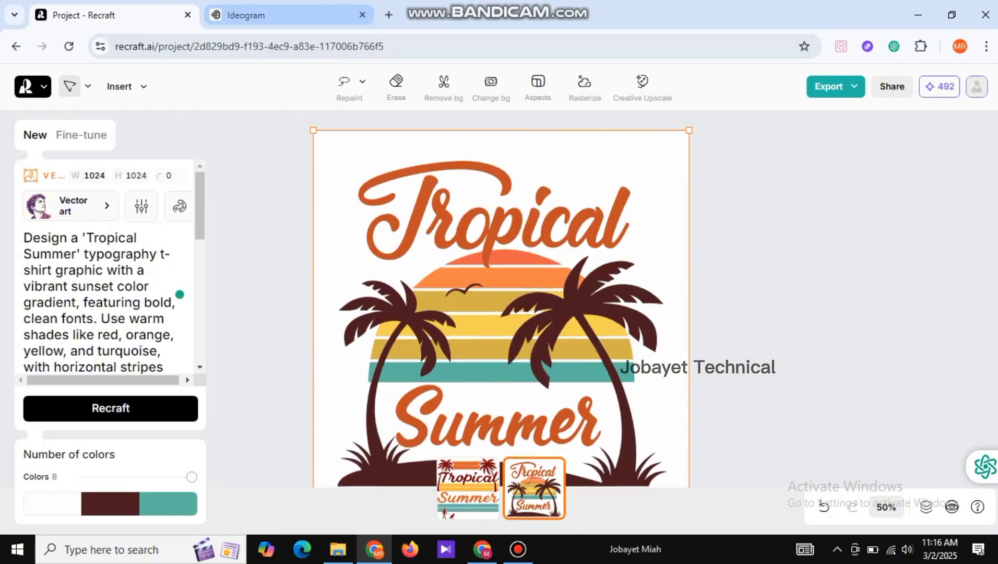
Step: Open the first new 'Tropical Summer' image among the Ideogram creations and browse through its variants
click(245, 15)
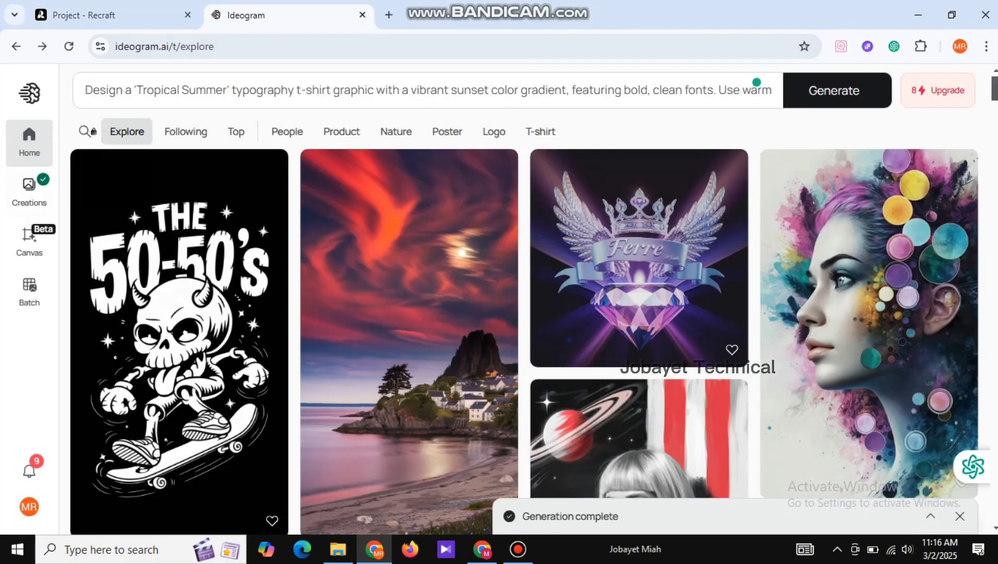
click(29, 191)
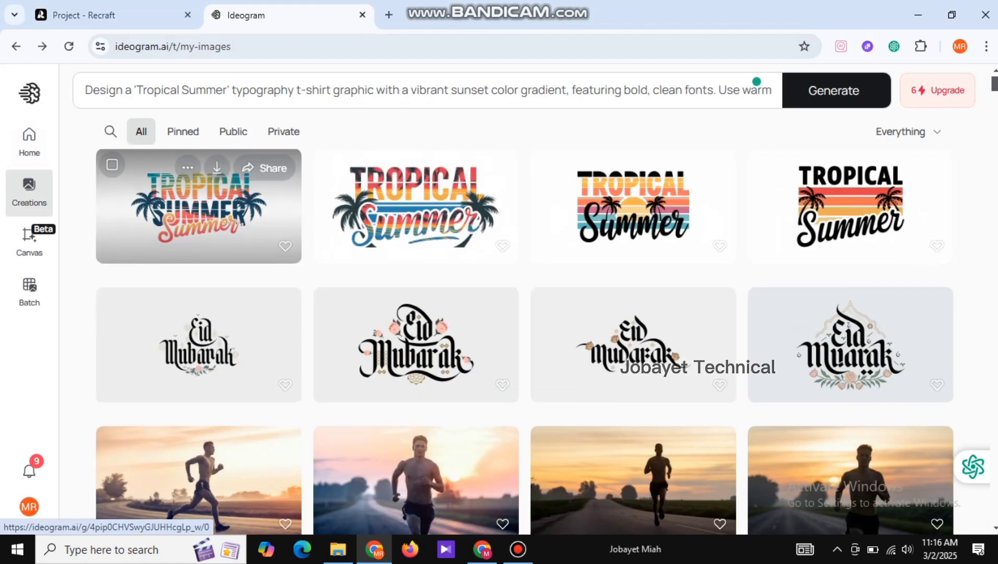
click(198, 220)
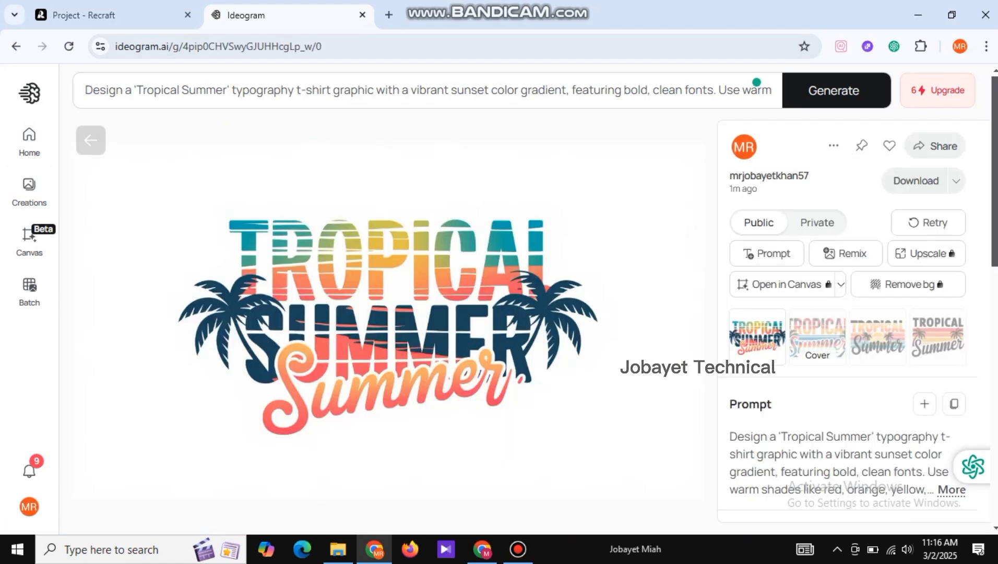
key(Right)
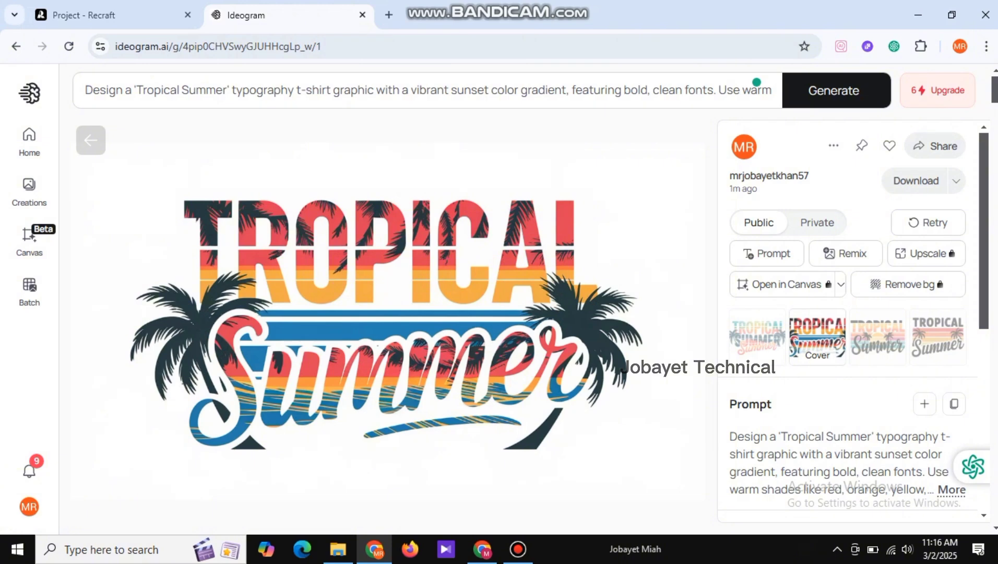
key(Right)
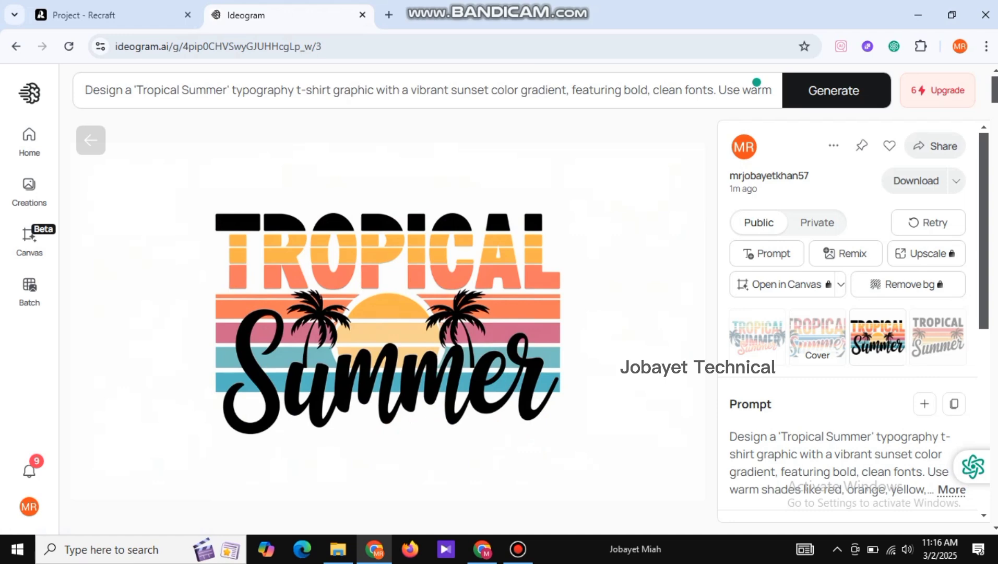
click(518, 549)
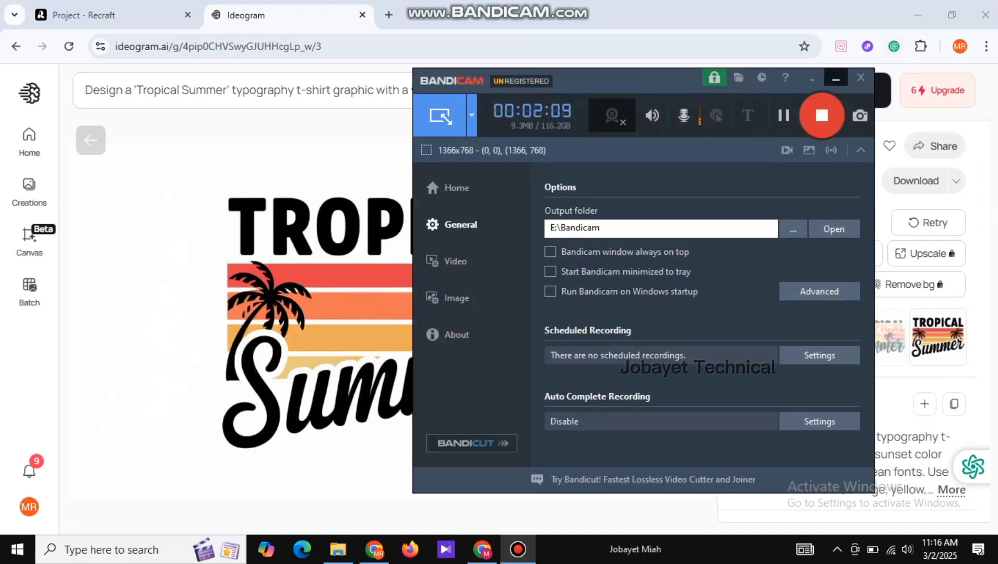
click(836, 78)
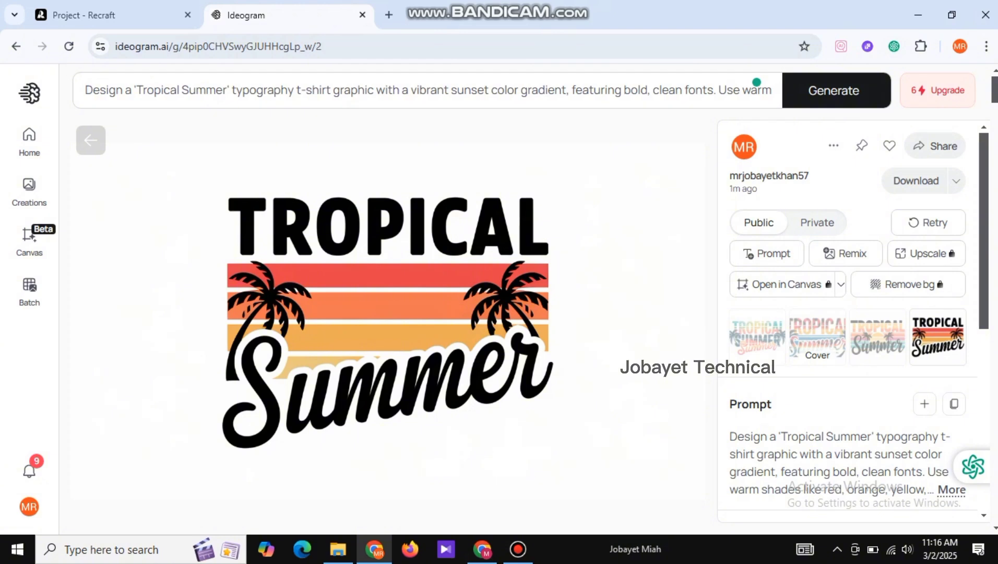
Step: Review the 'Tropical Summer' variants in Ideogram once more, ending on the first one with teal and yellow lettering
key(Left)
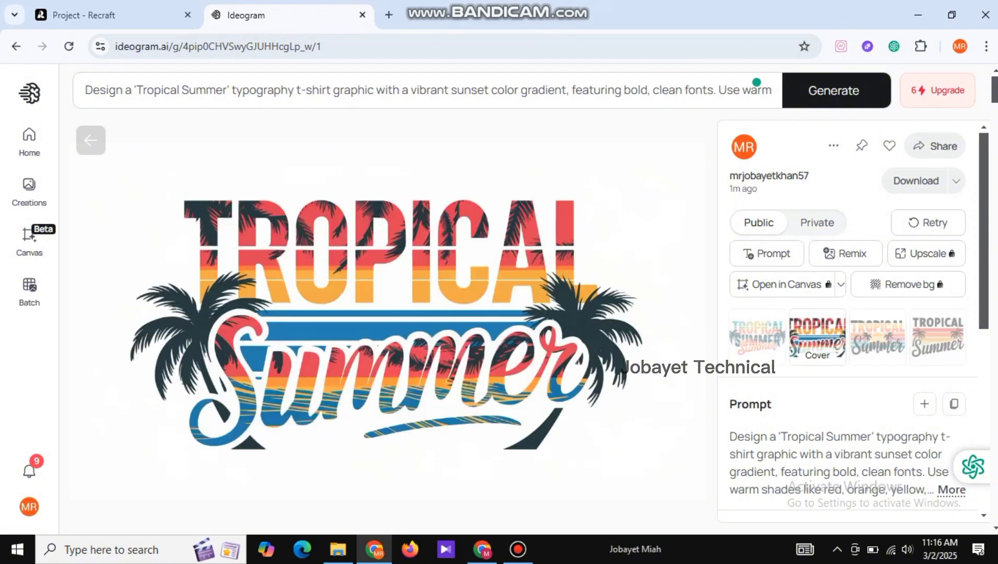
key(Left)
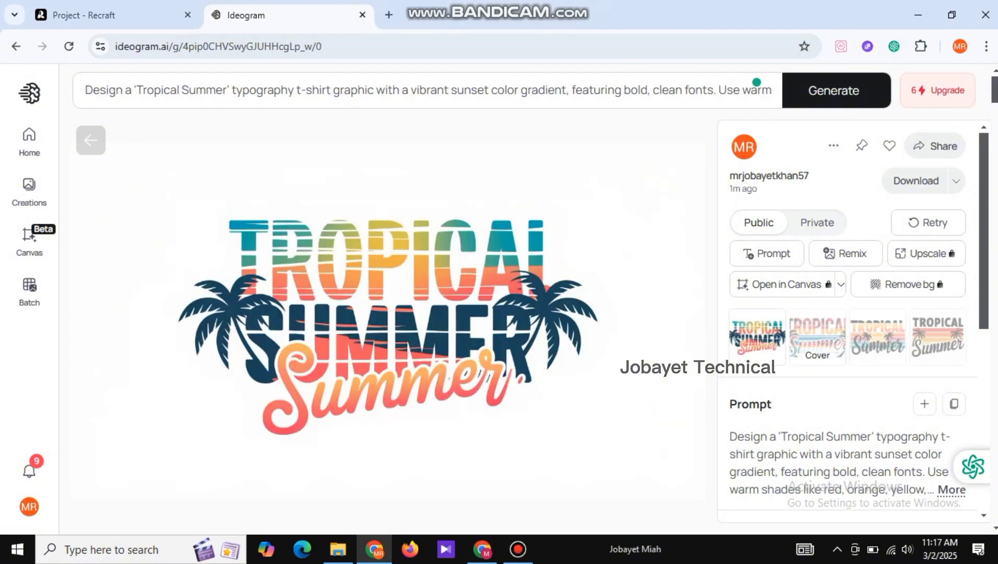
key(Left)
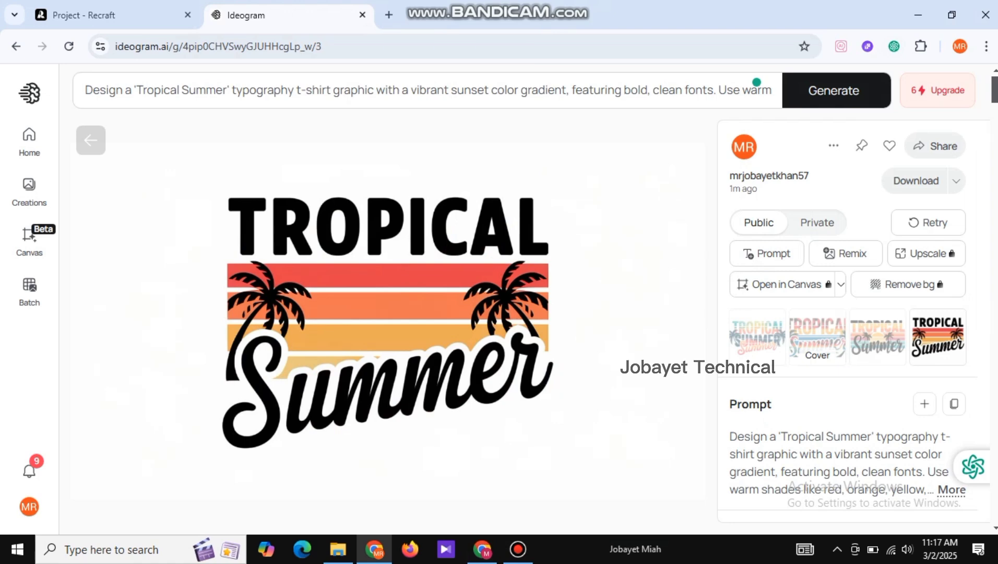
click(817, 337)
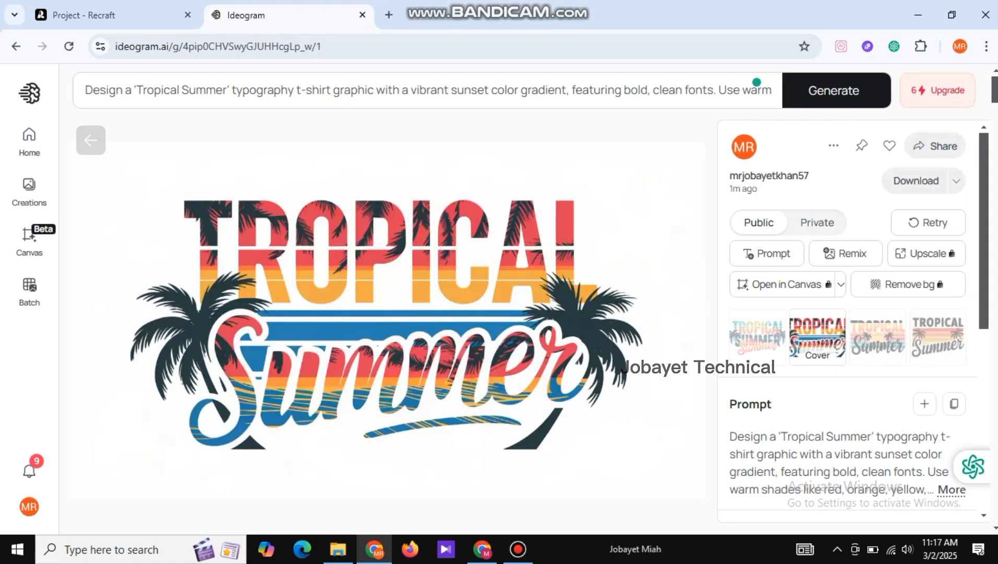
click(878, 337)
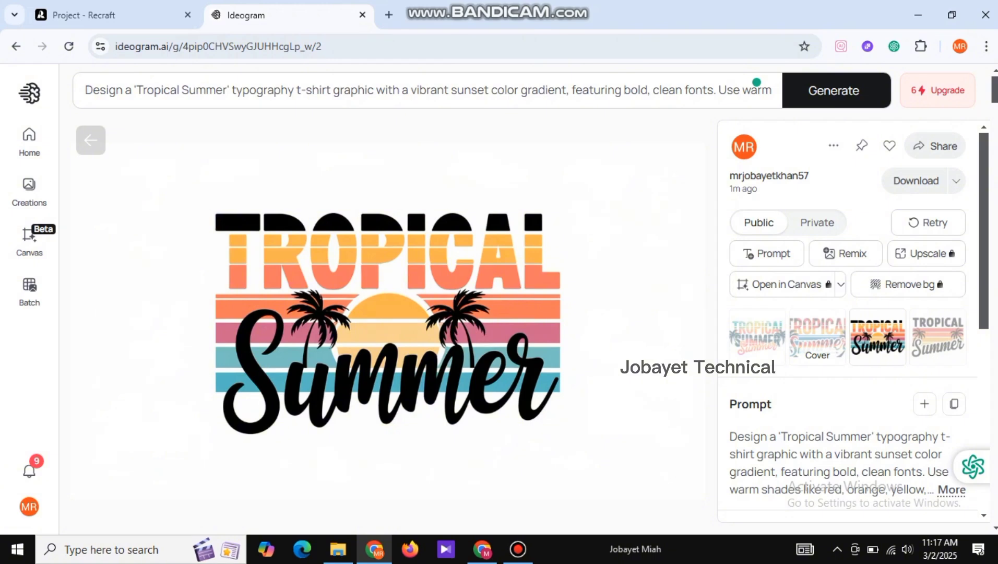
click(756, 336)
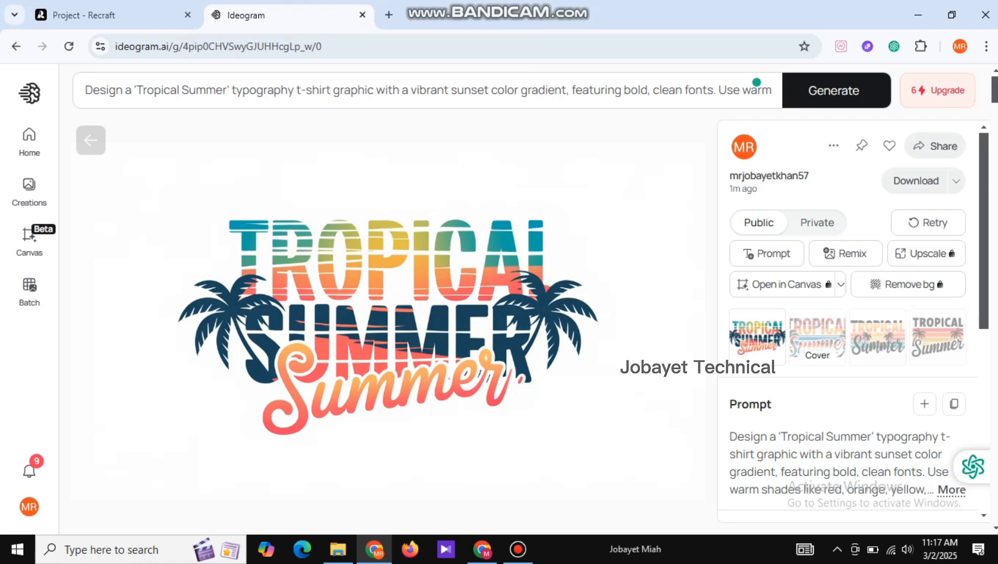
Step: Download the third 'Tropical Summer' variant from Ideogram as a JPEG and open the options for the fourth variant
click(938, 337)
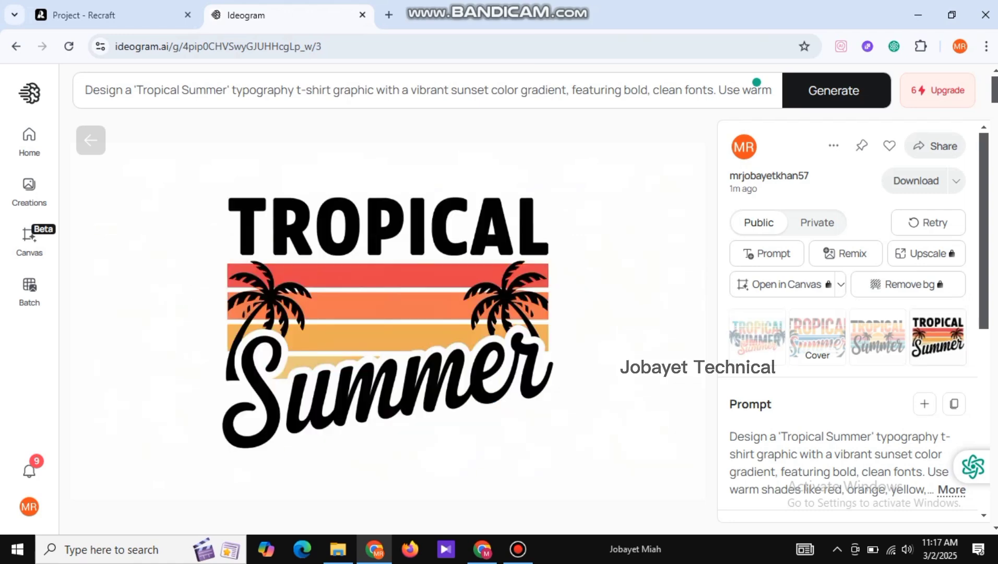
key(Left)
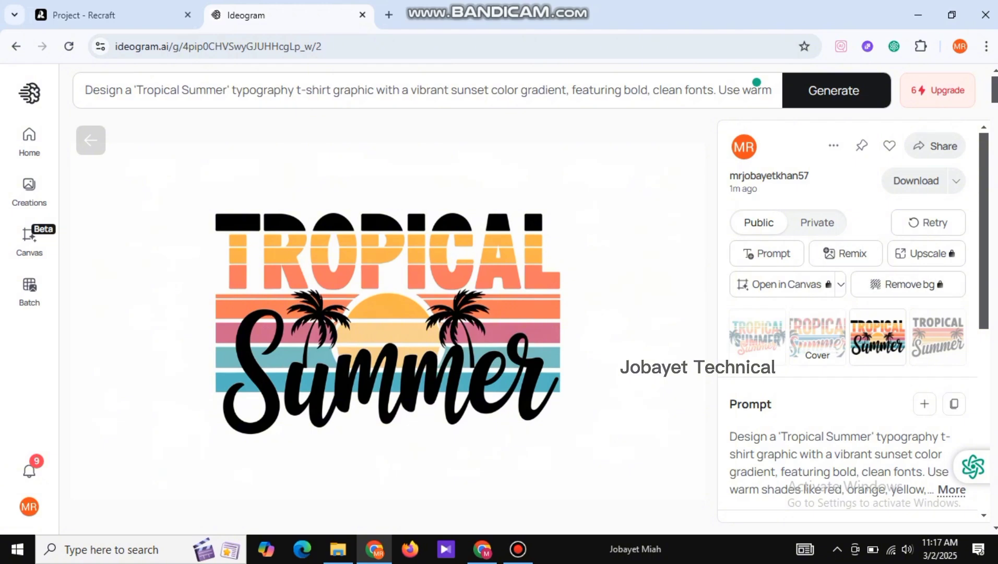
click(834, 146)
mouse_move(783, 443)
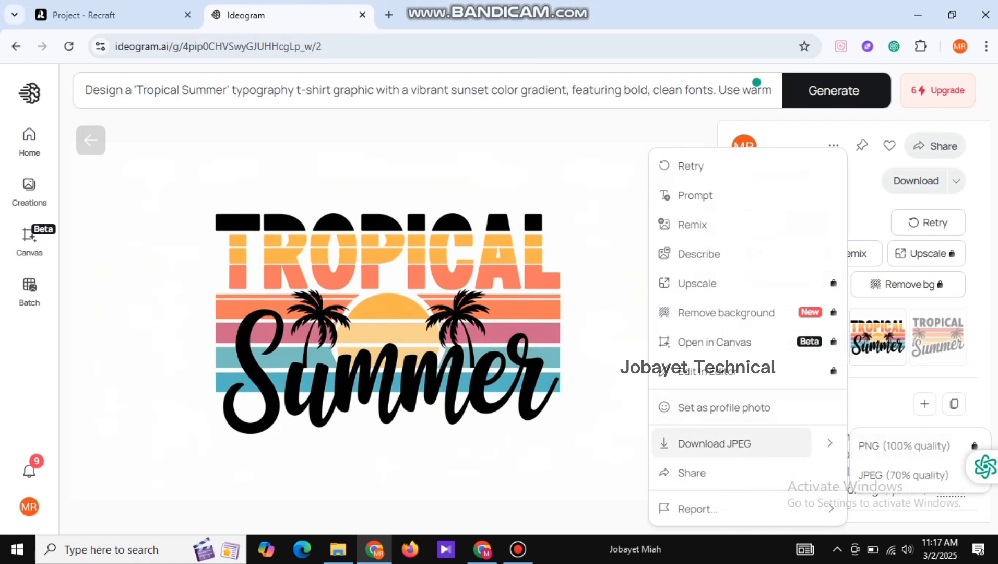
click(903, 443)
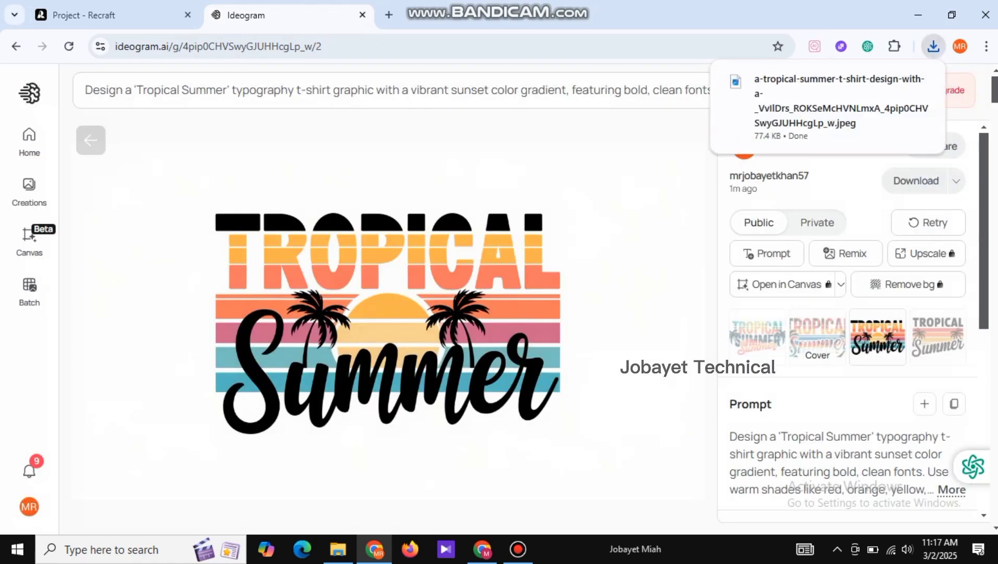
click(937, 336)
click(834, 146)
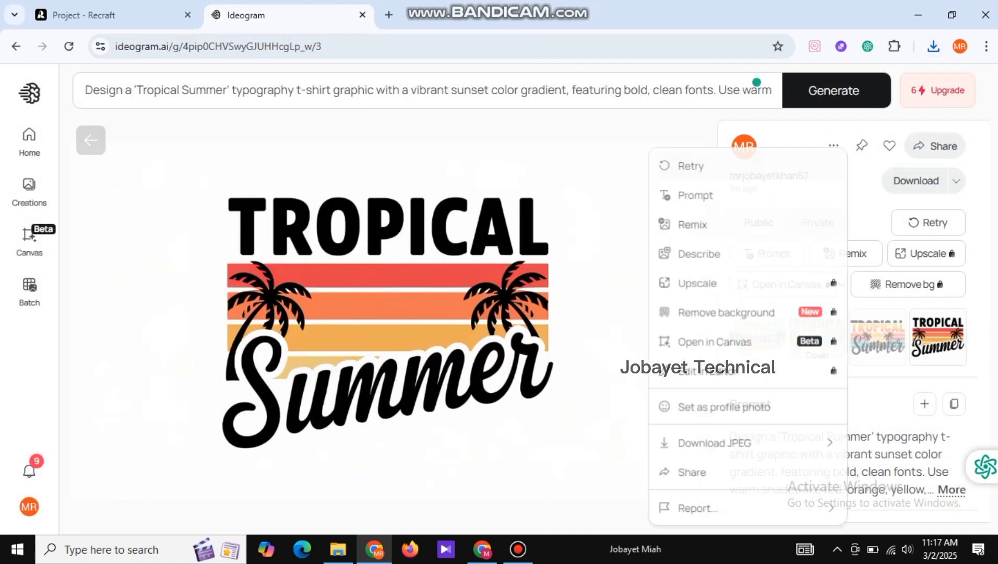
Step: In the Recraft project, export the striped sunset design as SVG and view the other generated design
click(94, 15)
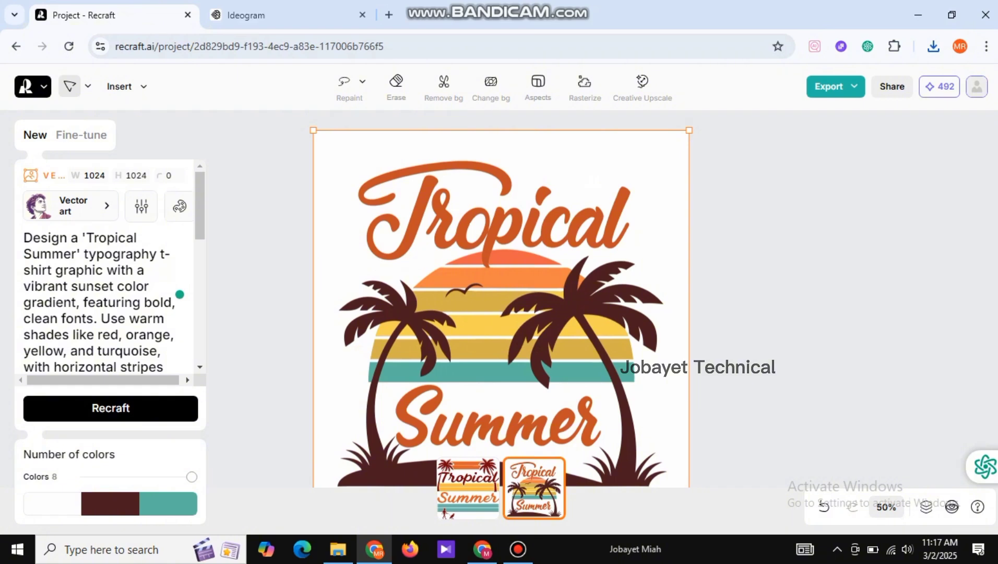
click(835, 87)
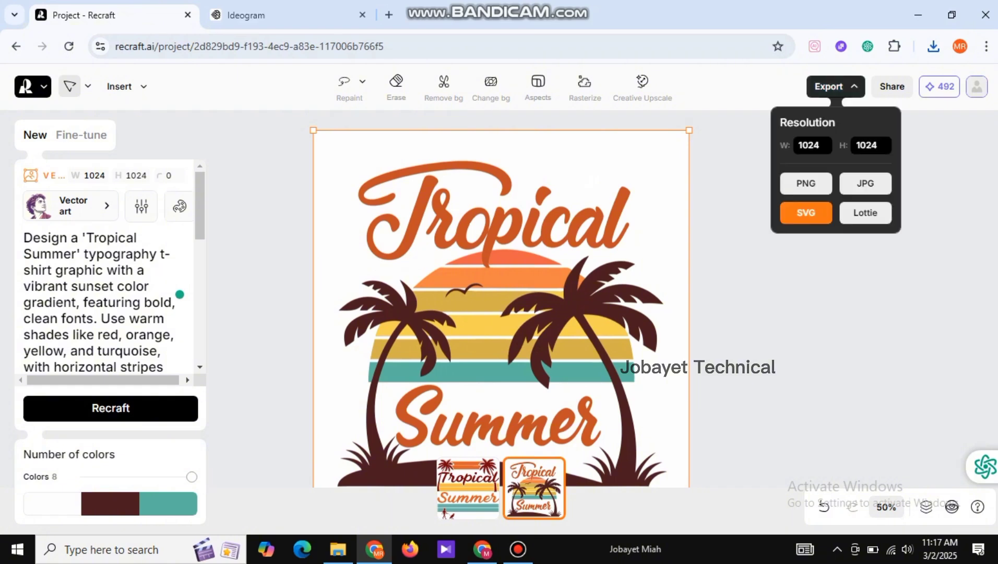
click(806, 212)
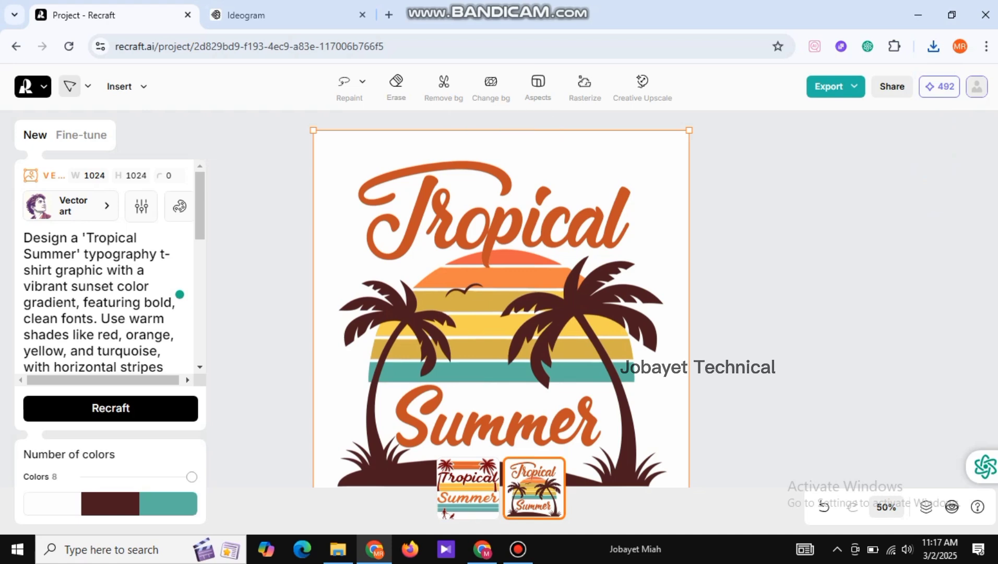
click(468, 488)
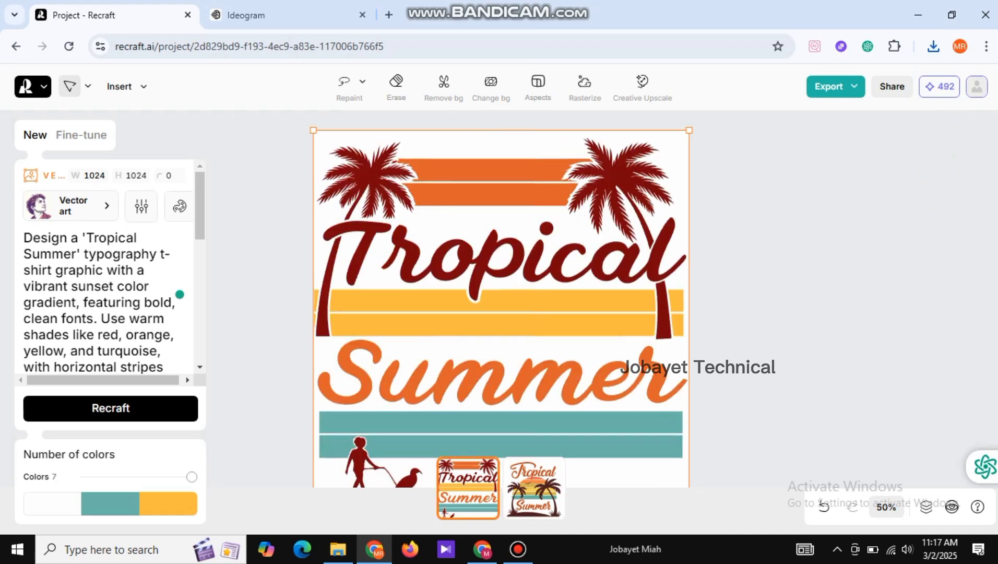
scroll(502, 299, down, 1)
scroll(501, 298, up, 2)
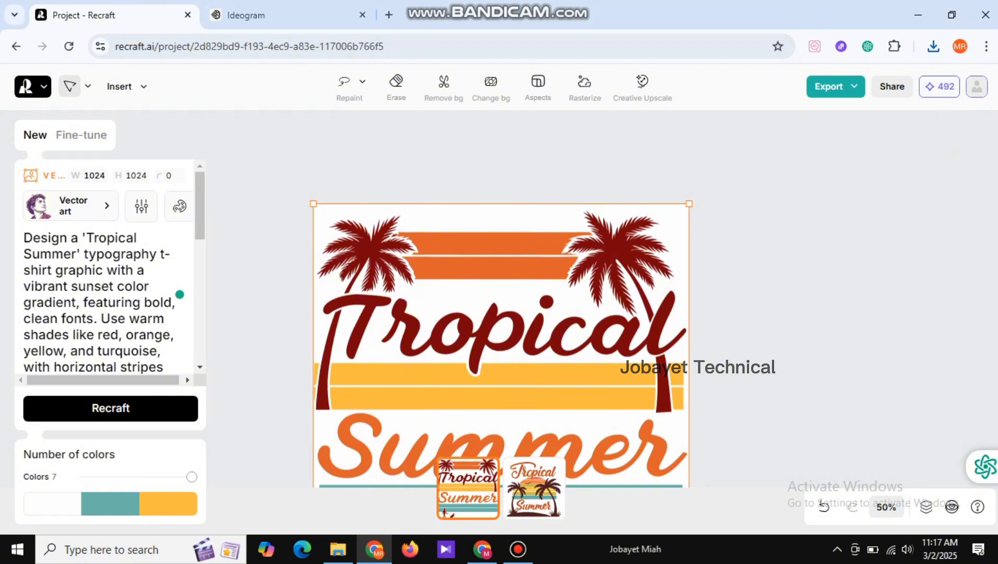
scroll(501, 299, down, 2)
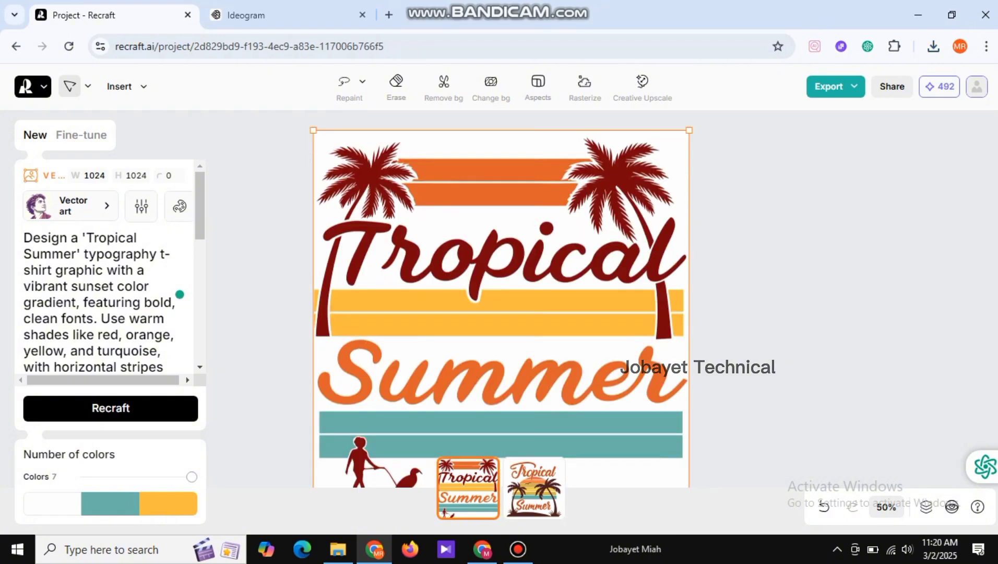
Step: Replace the Recraft prompt with the copied 'Live in the Sunshine, Swim the Sea, Drink the Wild Air' t-shirt prompt
drag(24, 238, 151, 374)
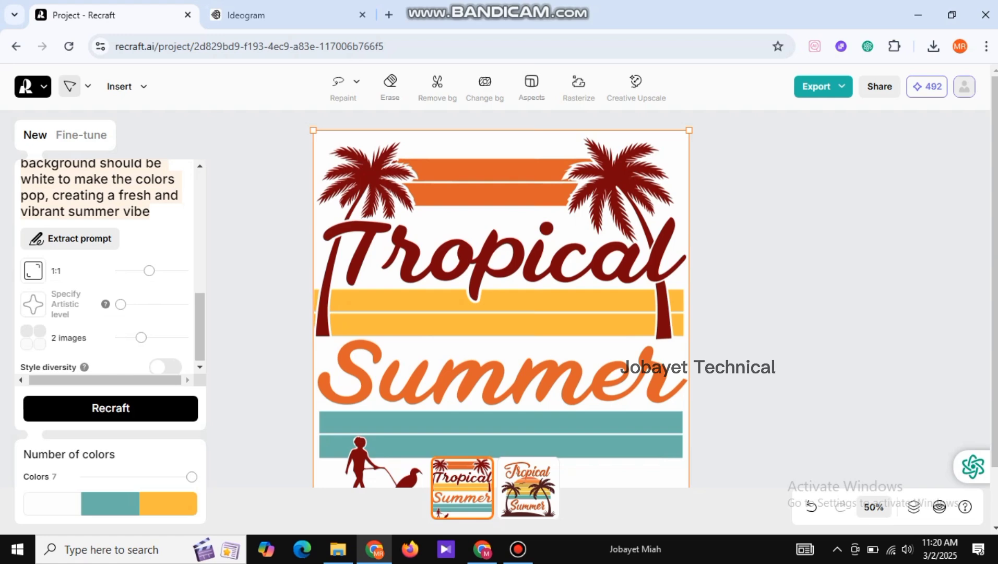
key(ctrl+v)
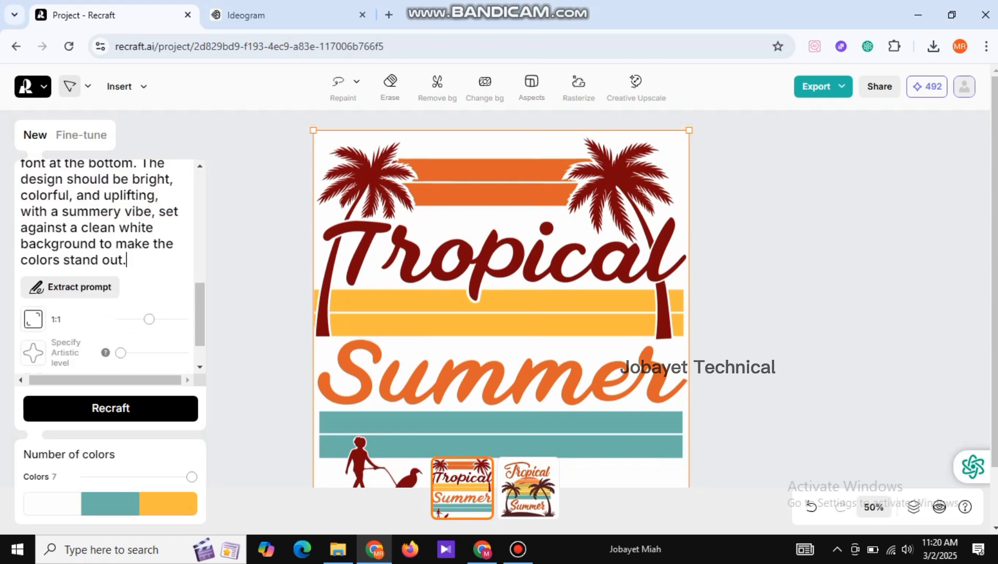
scroll(105, 266, up, 3)
scroll(104, 266, up, 3)
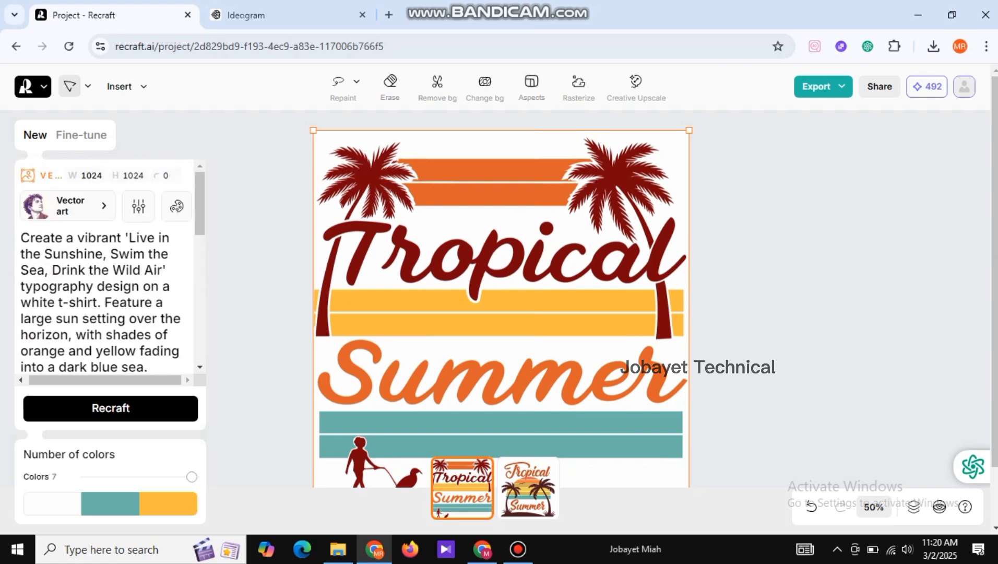
Step: Apply the Vector art style of the Recraft V2 model and generate the images
click(73, 205)
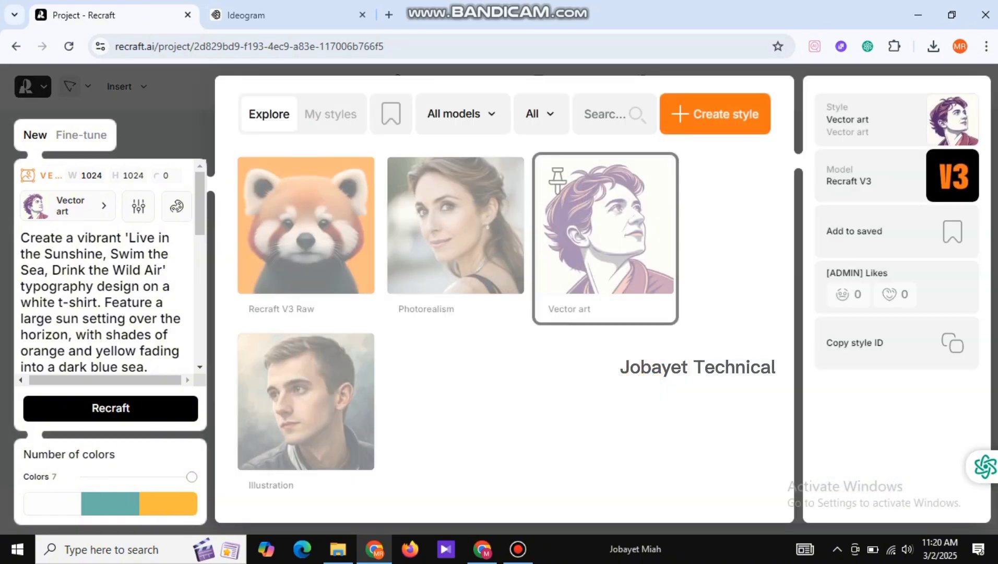
click(460, 113)
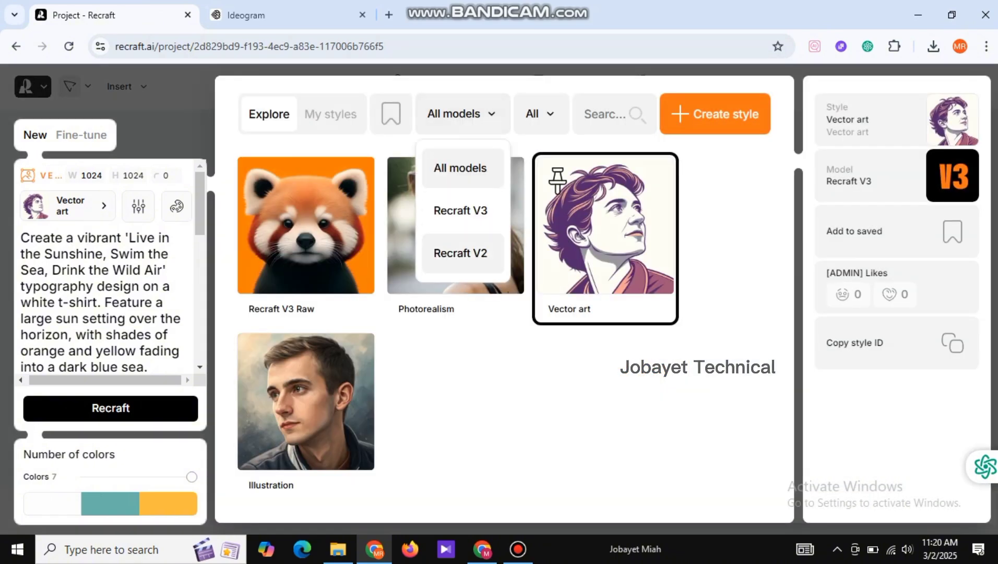
click(460, 253)
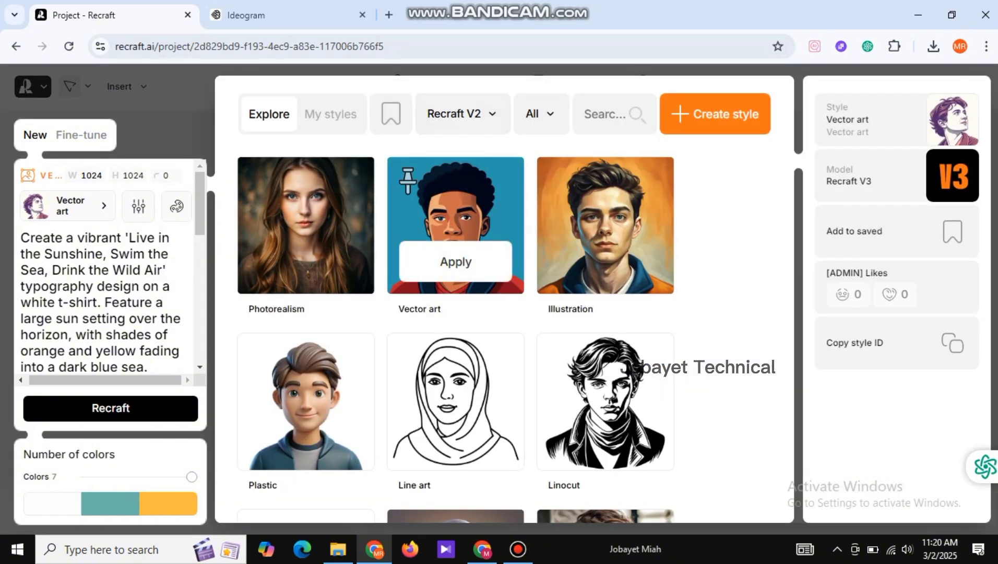
click(456, 262)
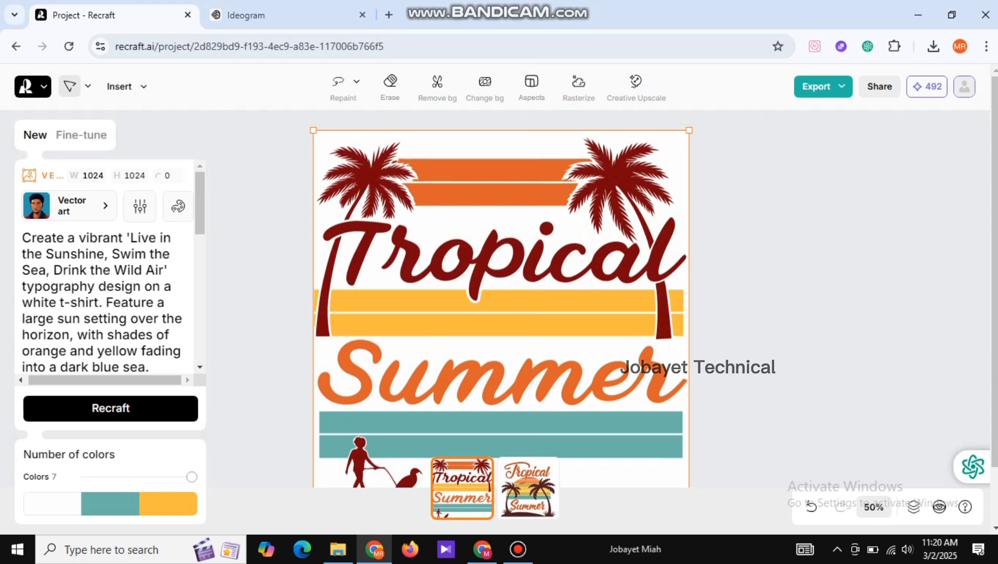
scroll(105, 264, down, 3)
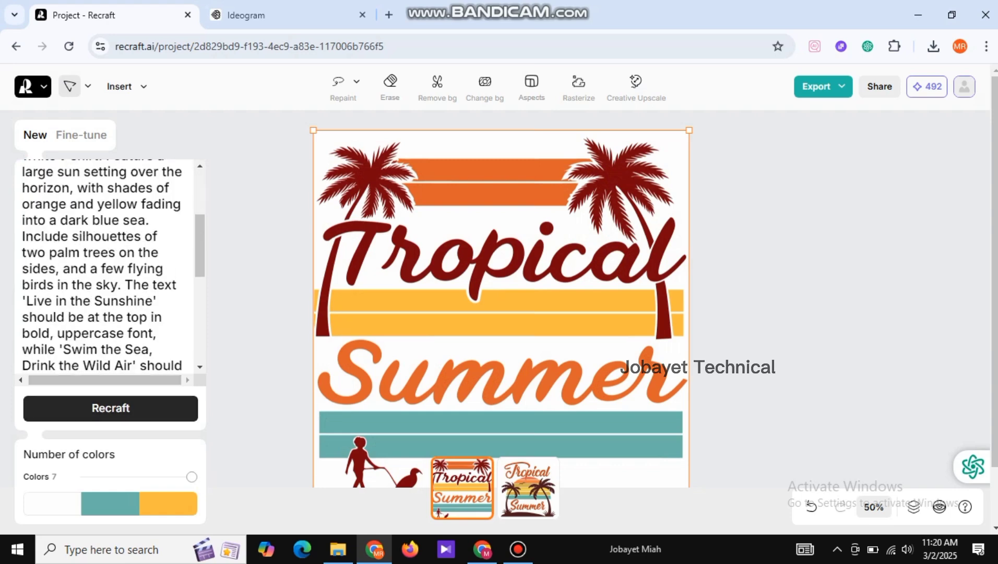
click(125, 400)
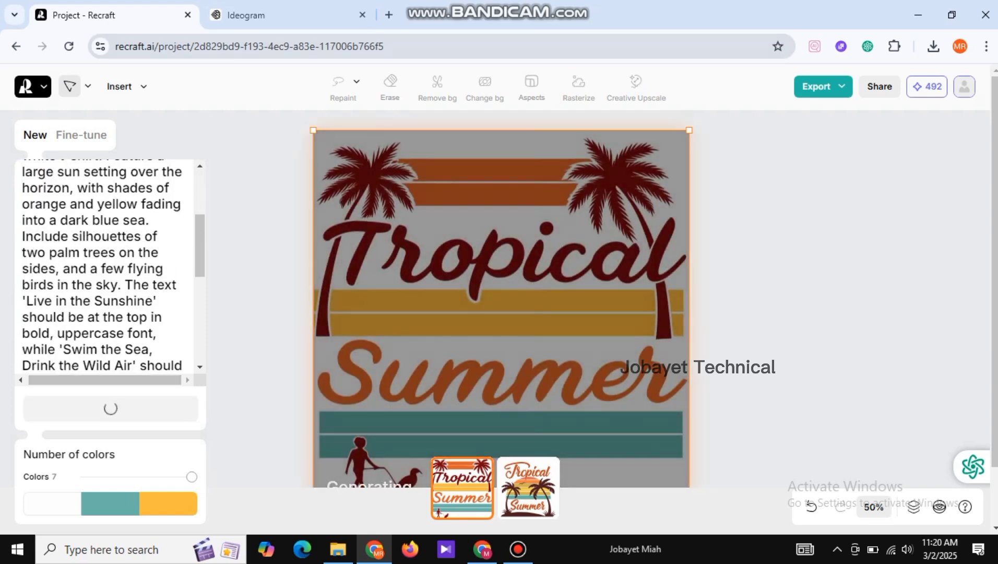
Step: In Ideogram, replace the prompt with the same 'Live in the Sunshine' text and generate it in the Design style
click(269, 14)
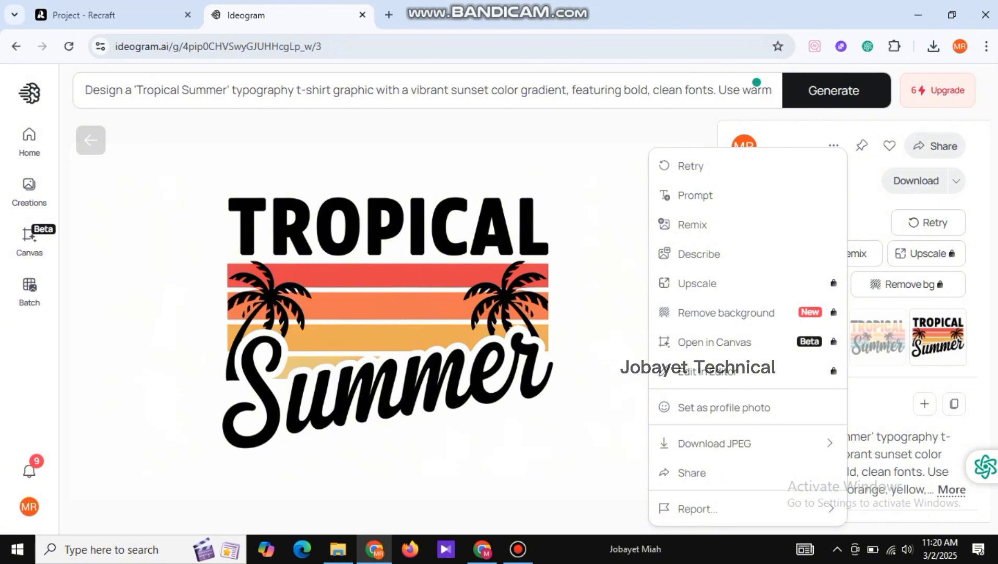
click(604, 90)
click(604, 90)
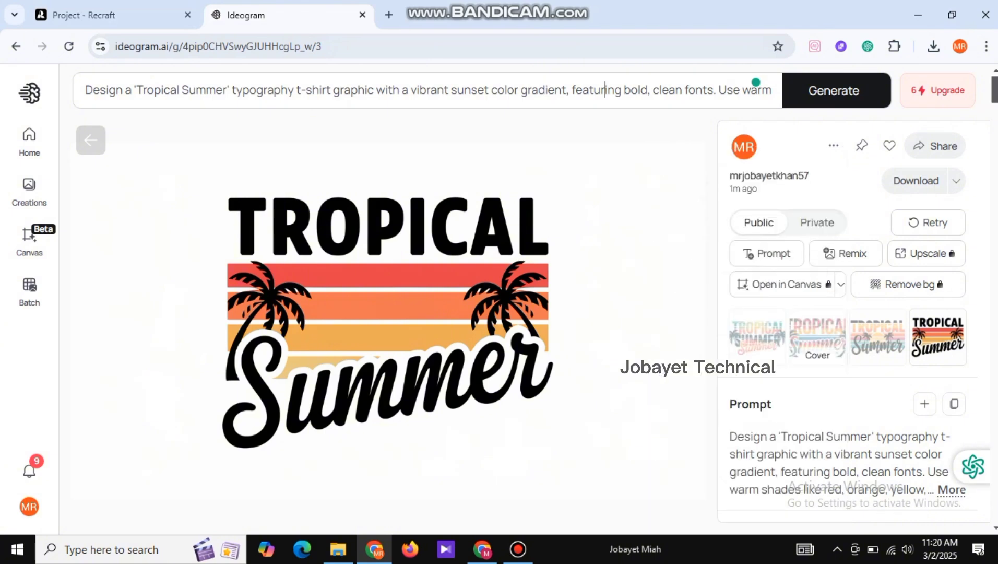
click(576, 96)
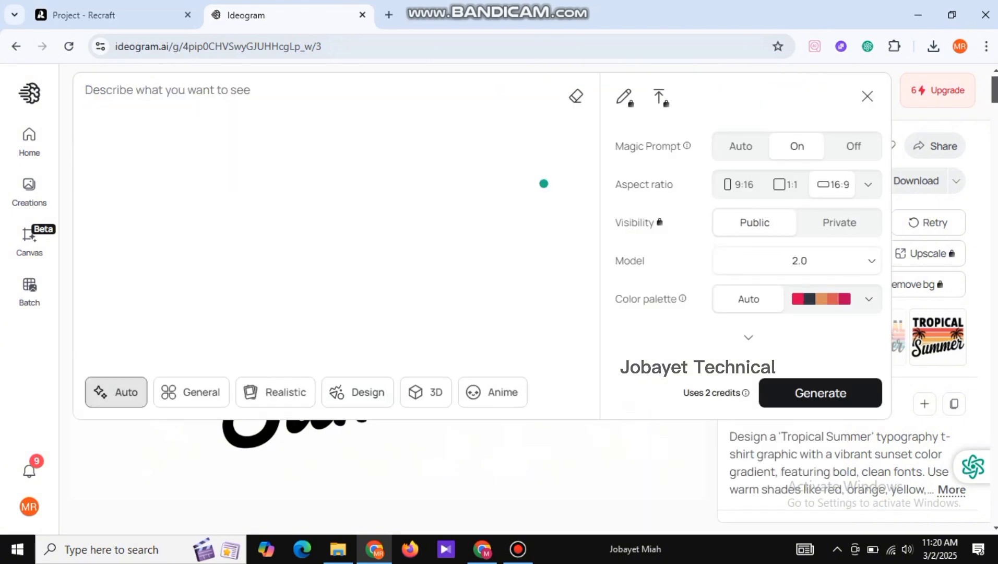
right_click(159, 95)
click(184, 262)
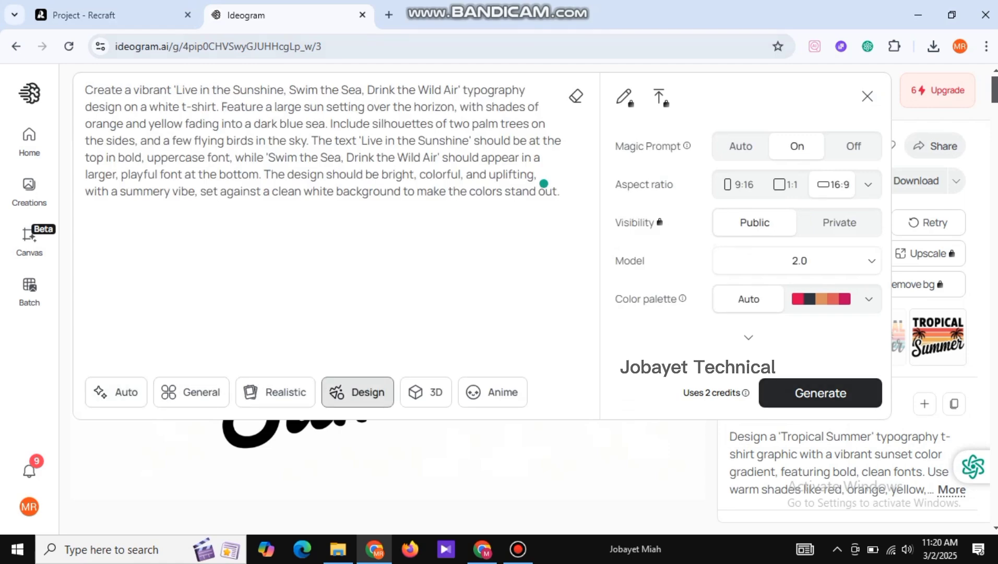
key(Return)
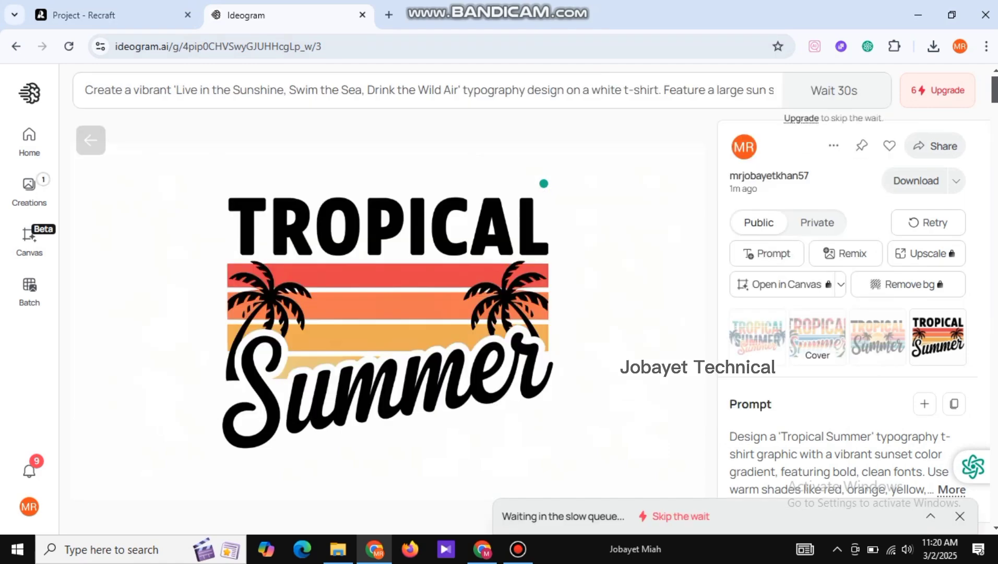
Step: Compare the two 'Live in the Sunshine' designs in Recraft at full height, ending on the dark-background one
click(113, 15)
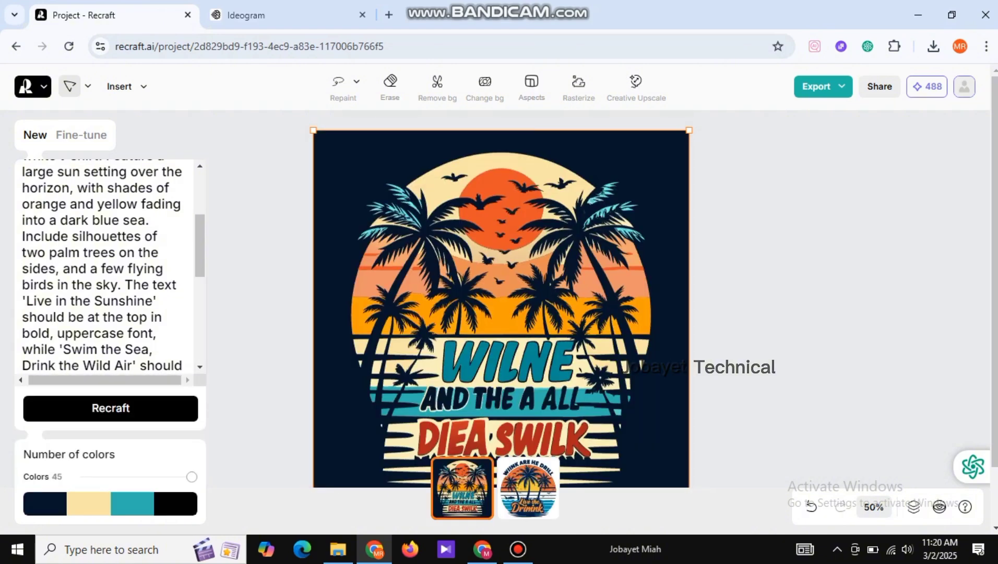
click(528, 489)
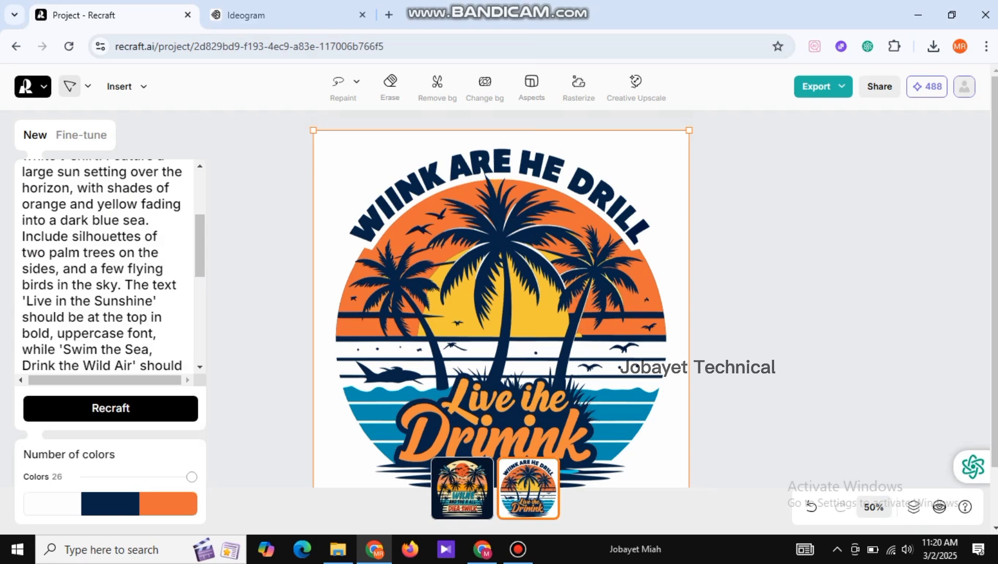
scroll(502, 297, down, 2)
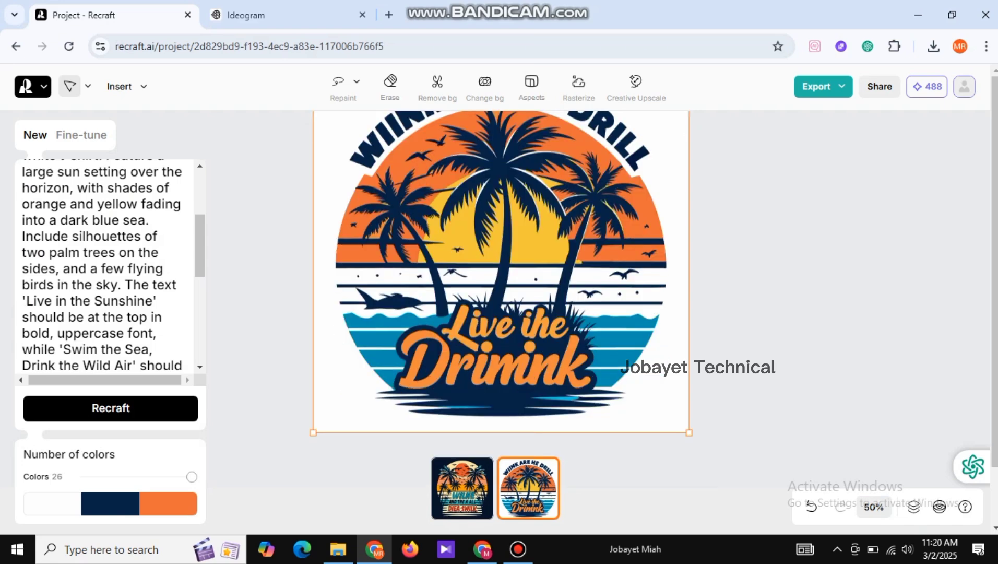
scroll(501, 298, up, 2)
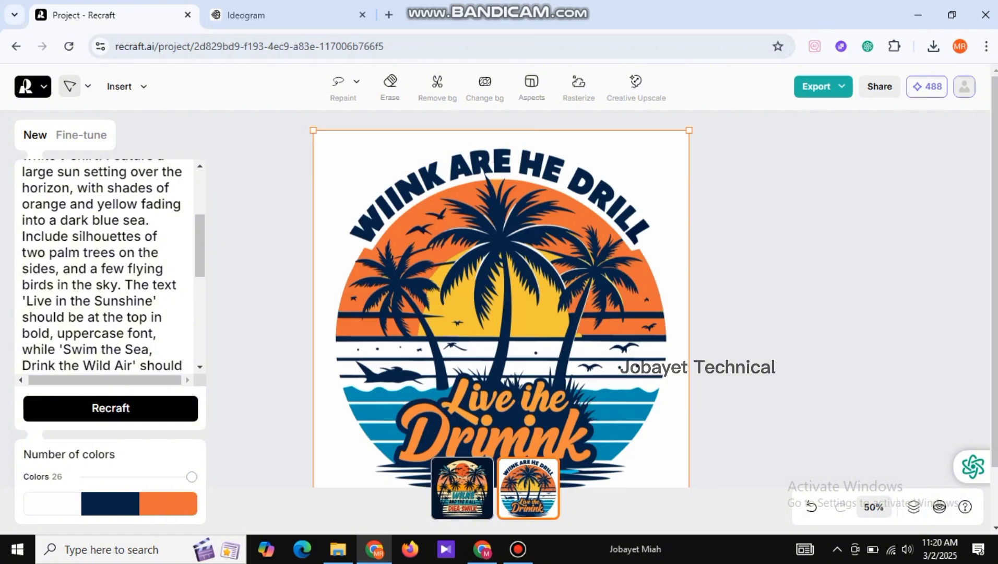
scroll(501, 298, down, 2)
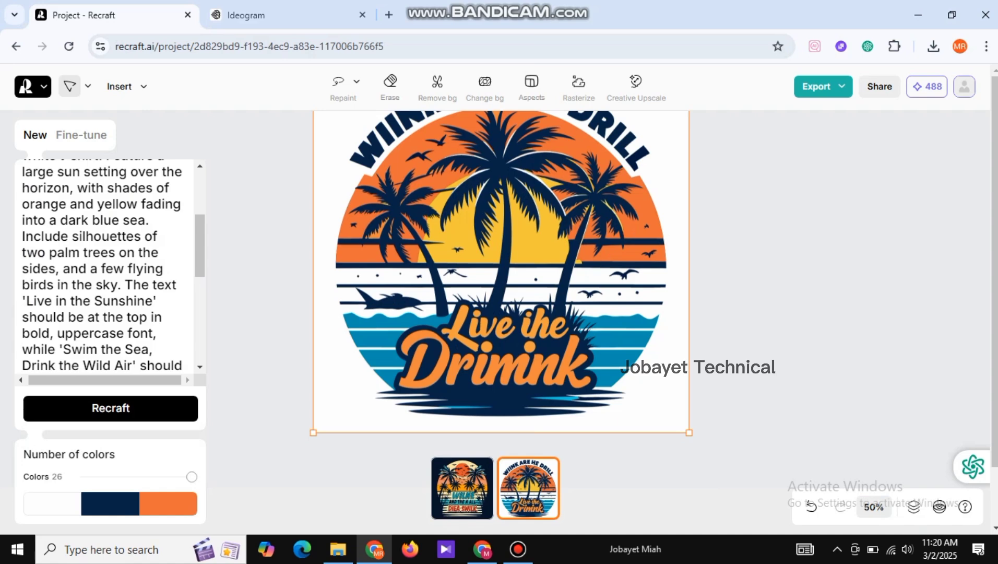
click(462, 488)
scroll(501, 297, up, 2)
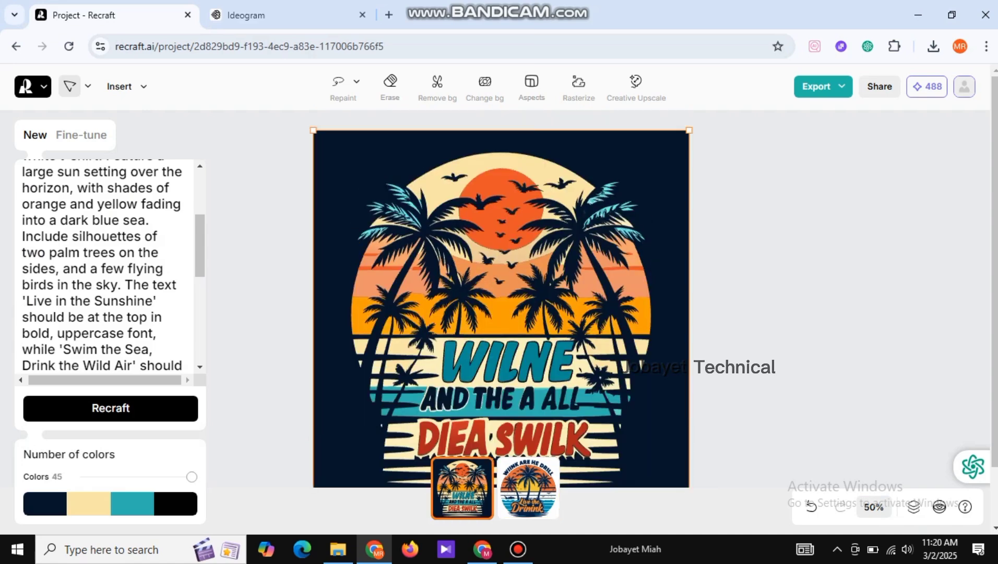
scroll(501, 297, down, 2)
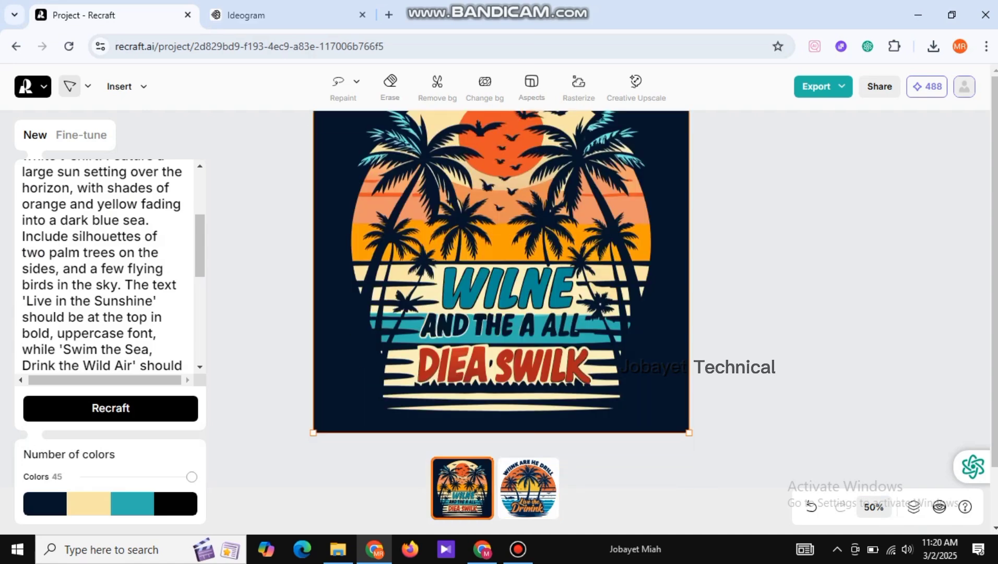
scroll(502, 297, up, 2)
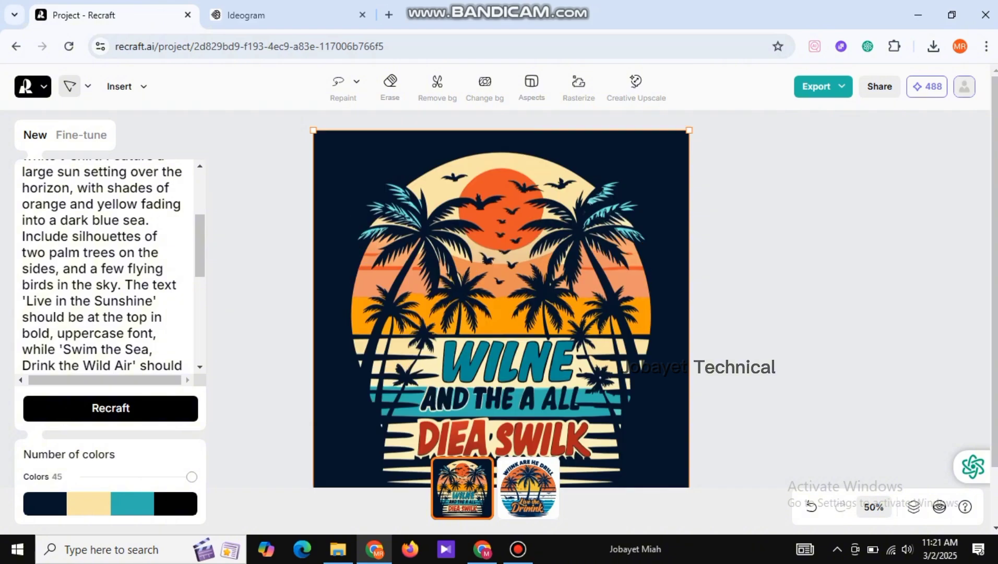
scroll(501, 298, down, 2)
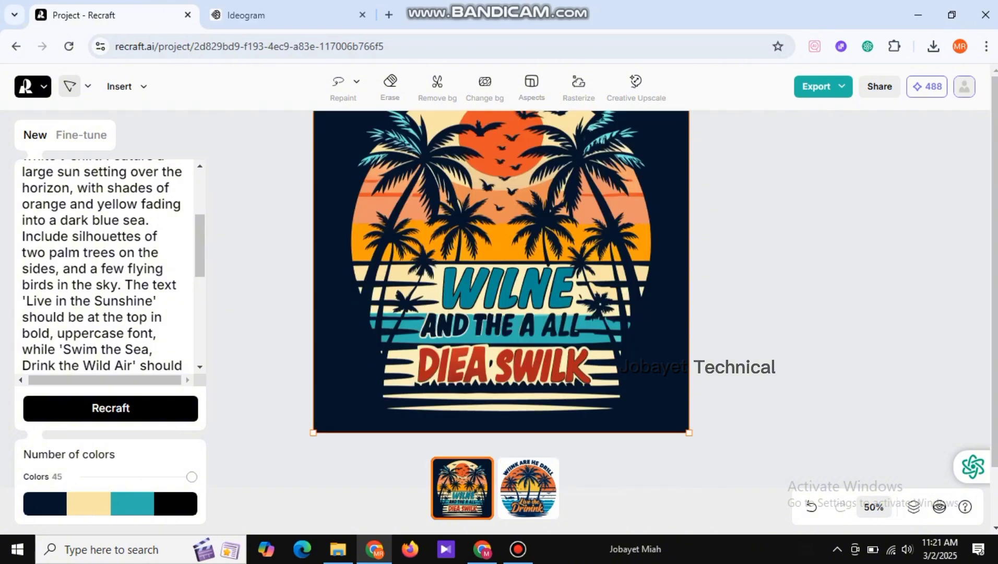
Step: Switch to Ideogram, return to the creations gallery and open the first newly generated 'Live in the Sunshine' design
click(282, 15)
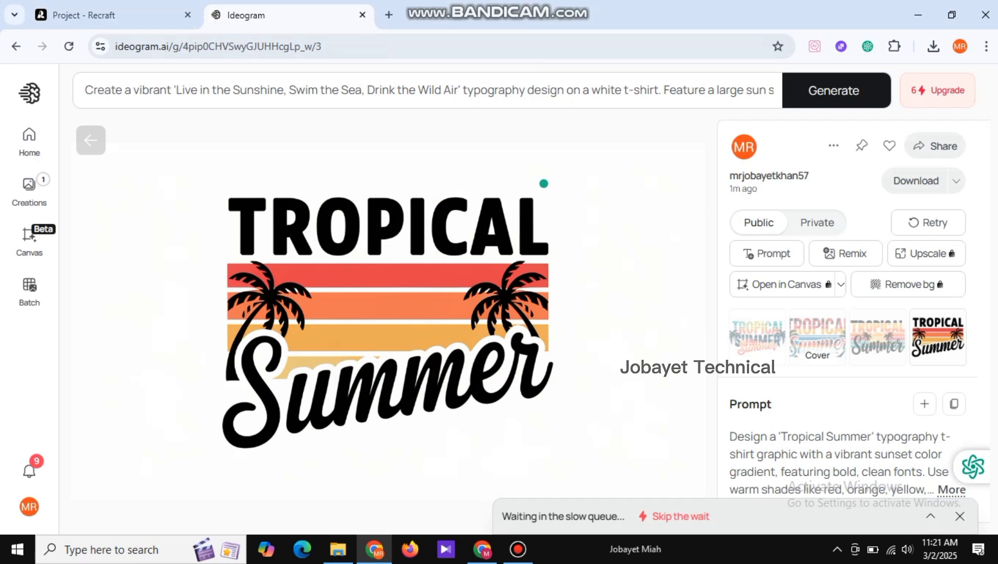
click(98, 140)
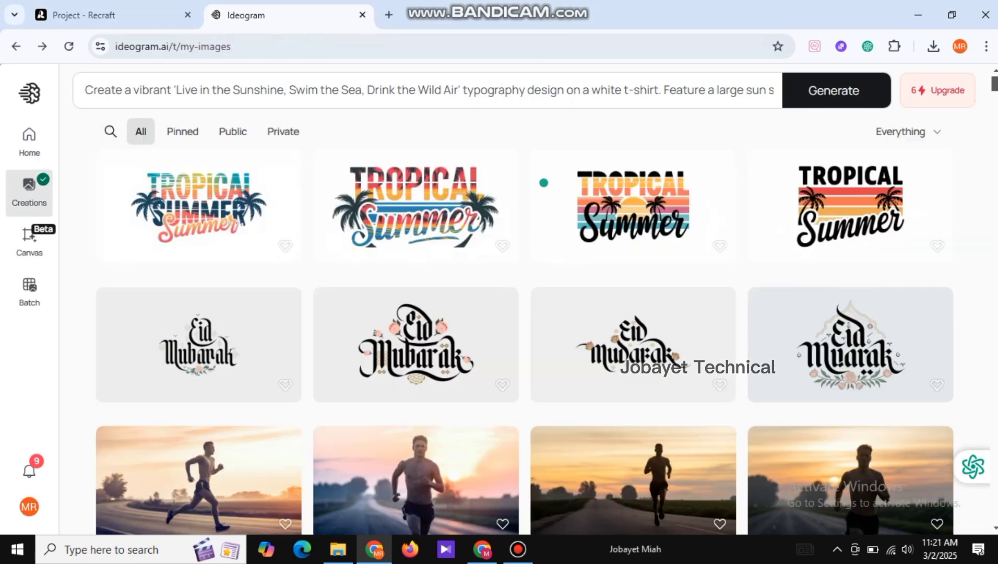
click(199, 207)
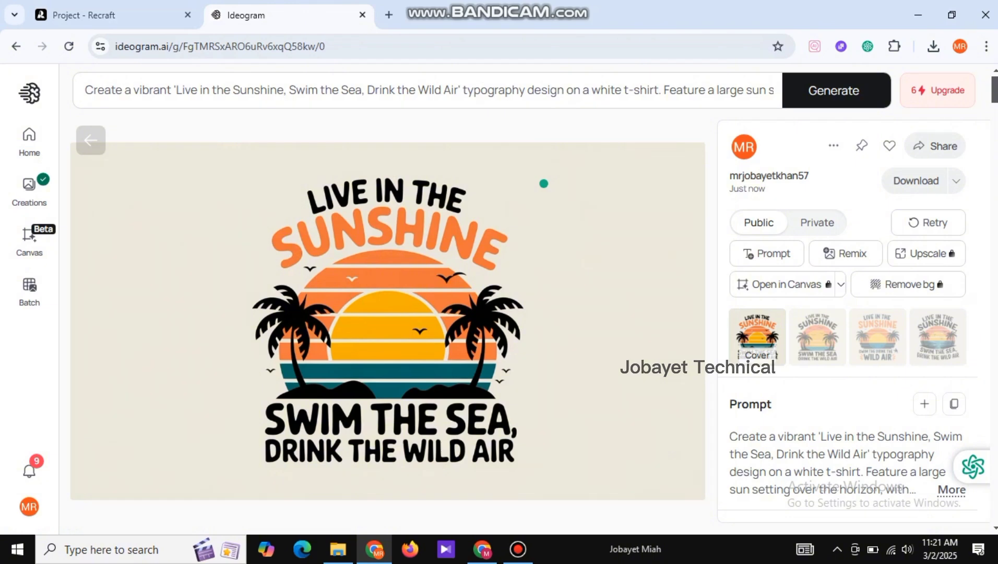
Step: Compare the four 'Live in the Sunshine' variations and download the first one, with orange 'Sunshine' lettering
key(Right)
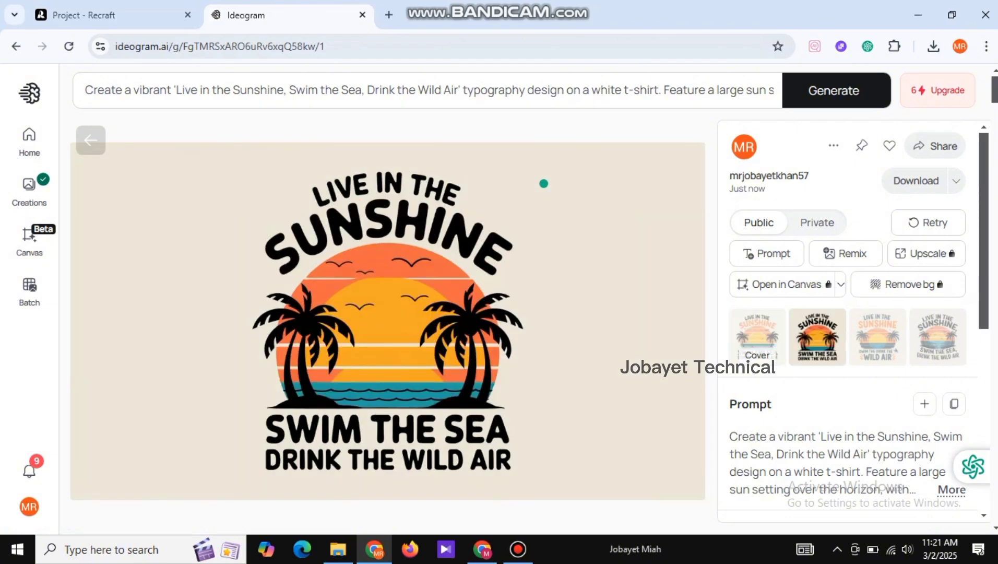
key(Right)
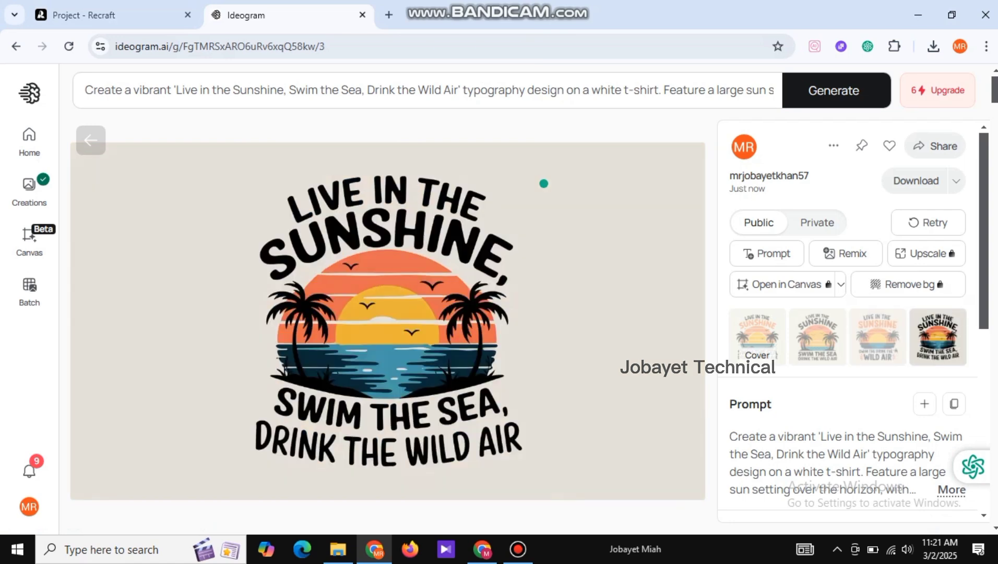
key(Left)
key(Left)
key(Left)
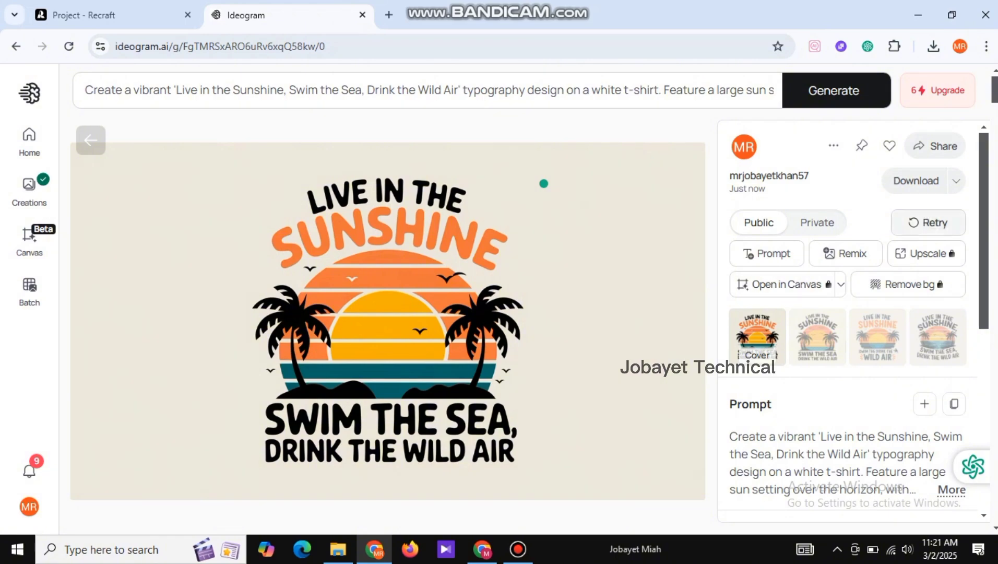
click(915, 181)
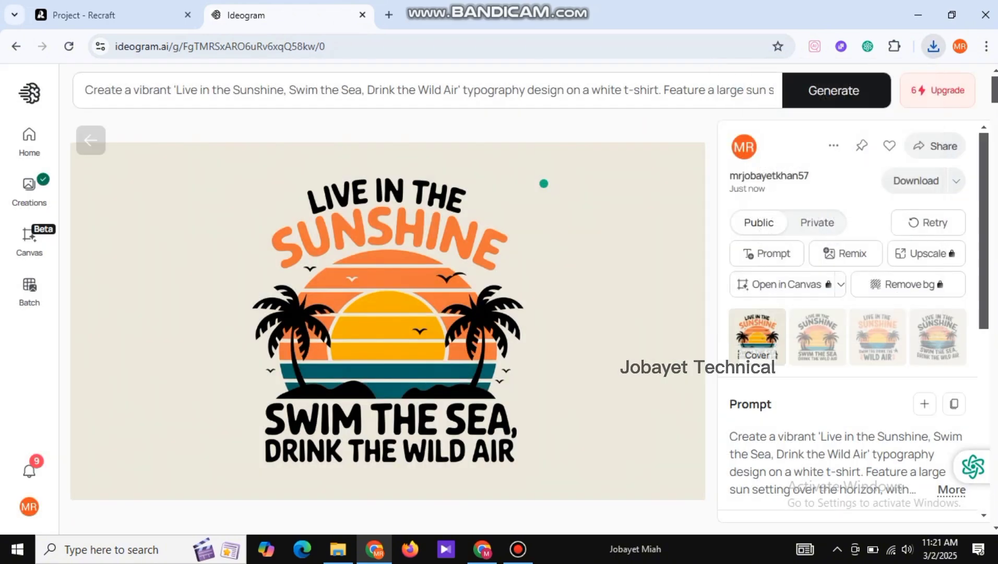
Step: Review the remaining variations and download the third one, with 'Wild Air' in large lettering, as JPEG (70% quality)
key(Right)
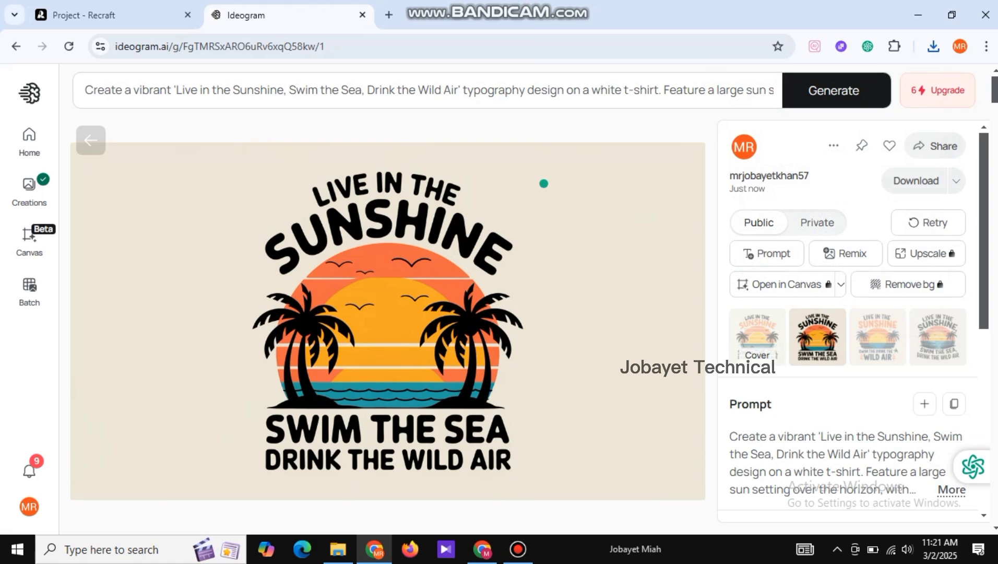
key(Right)
key(Right)
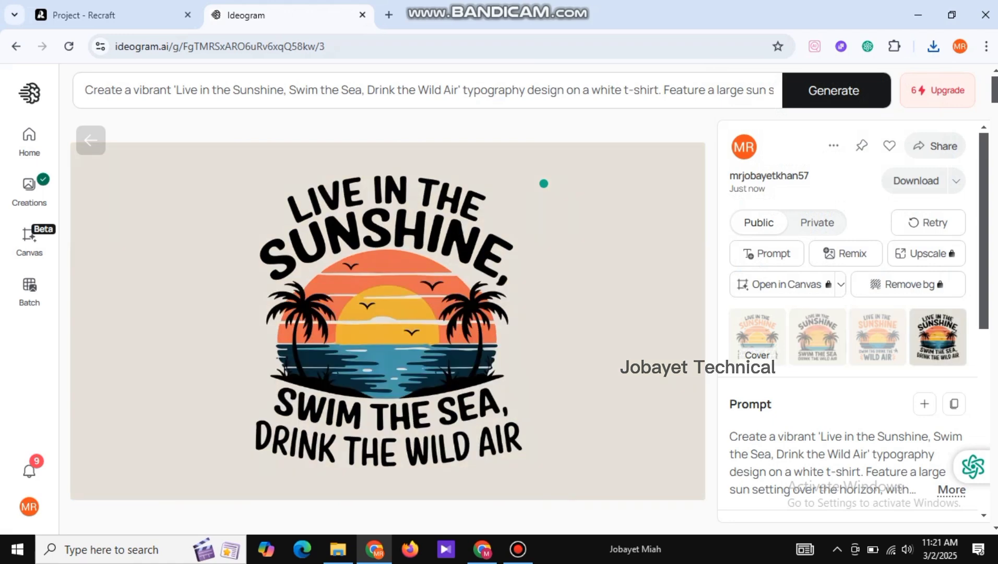
key(Left)
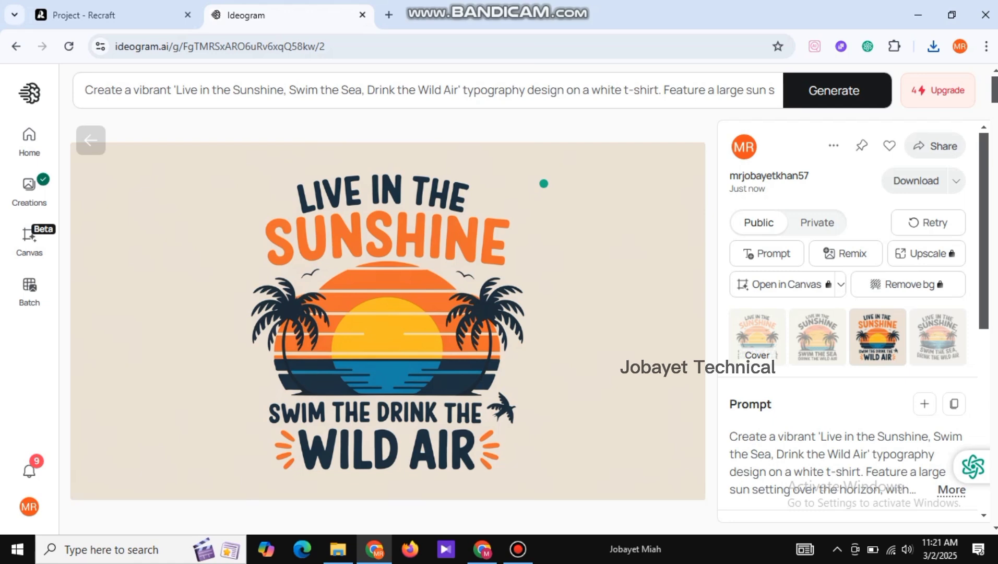
click(957, 181)
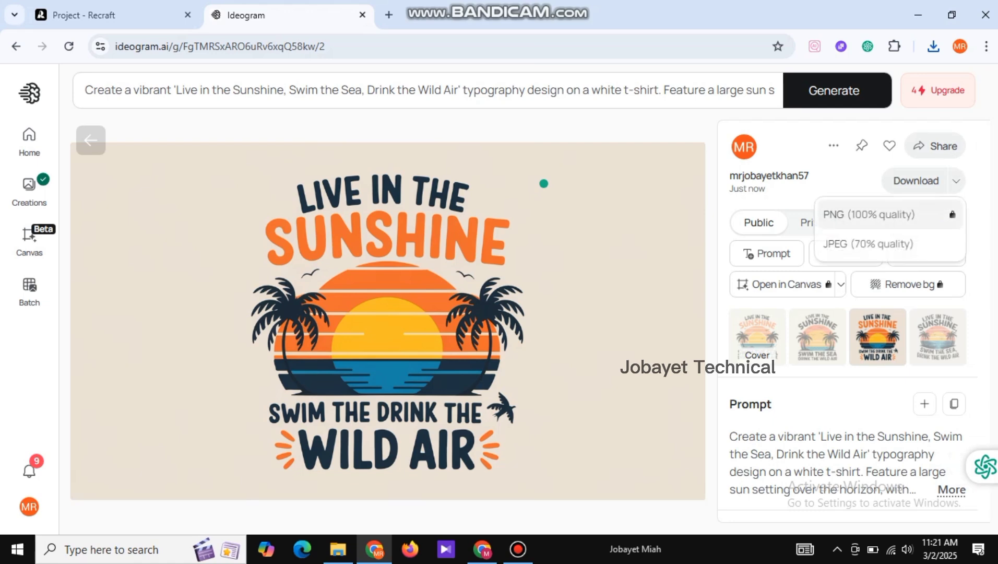
click(862, 244)
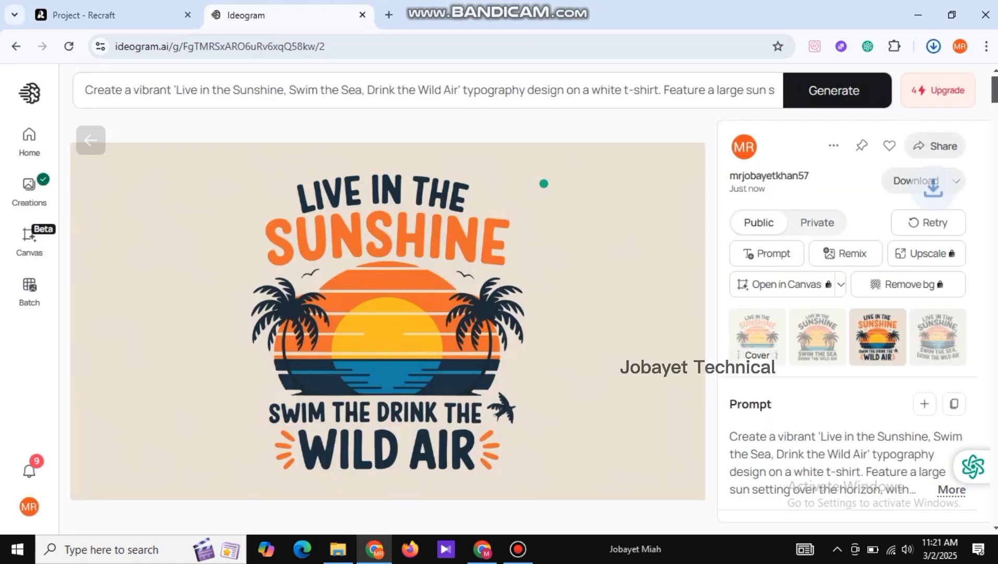